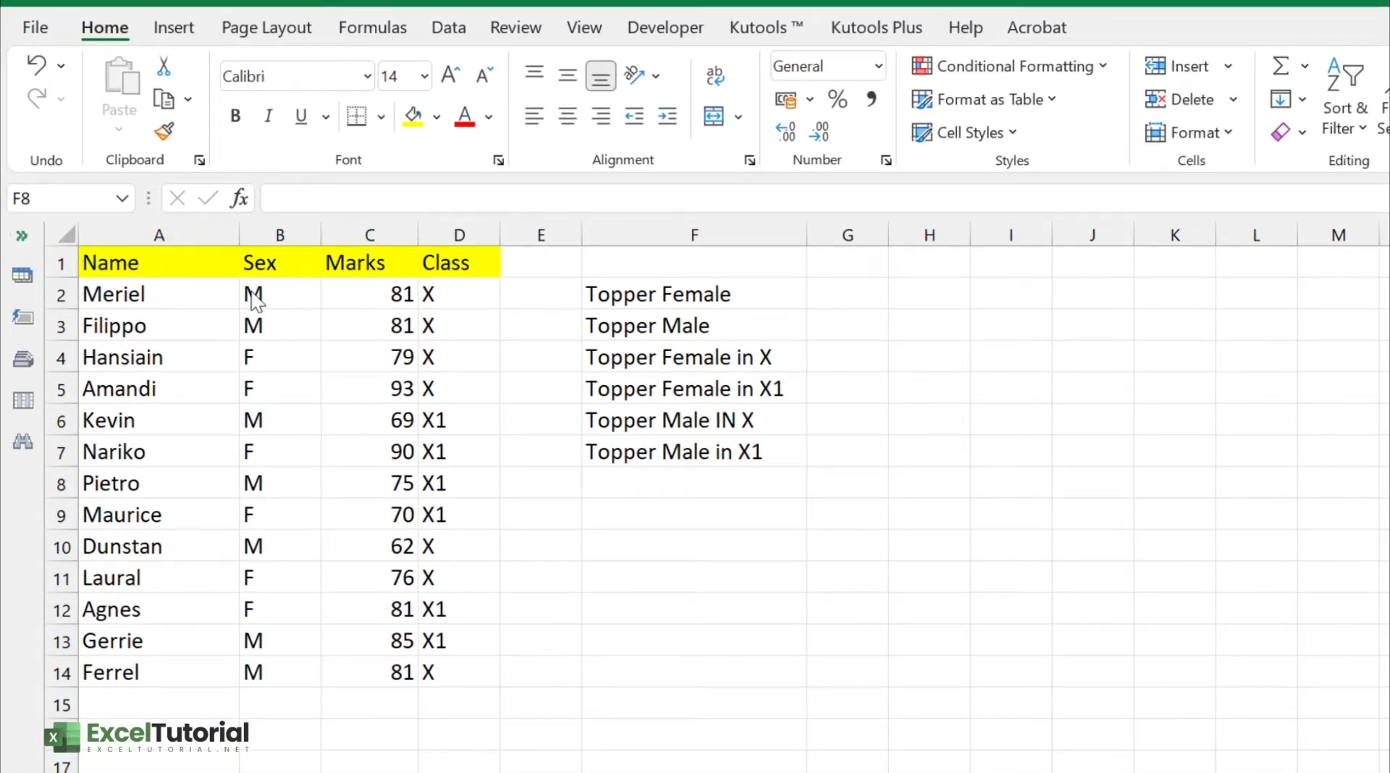
Examine the Sex, Marks and Class columns of the student table and the topper labels in F2:F7
click(273, 294)
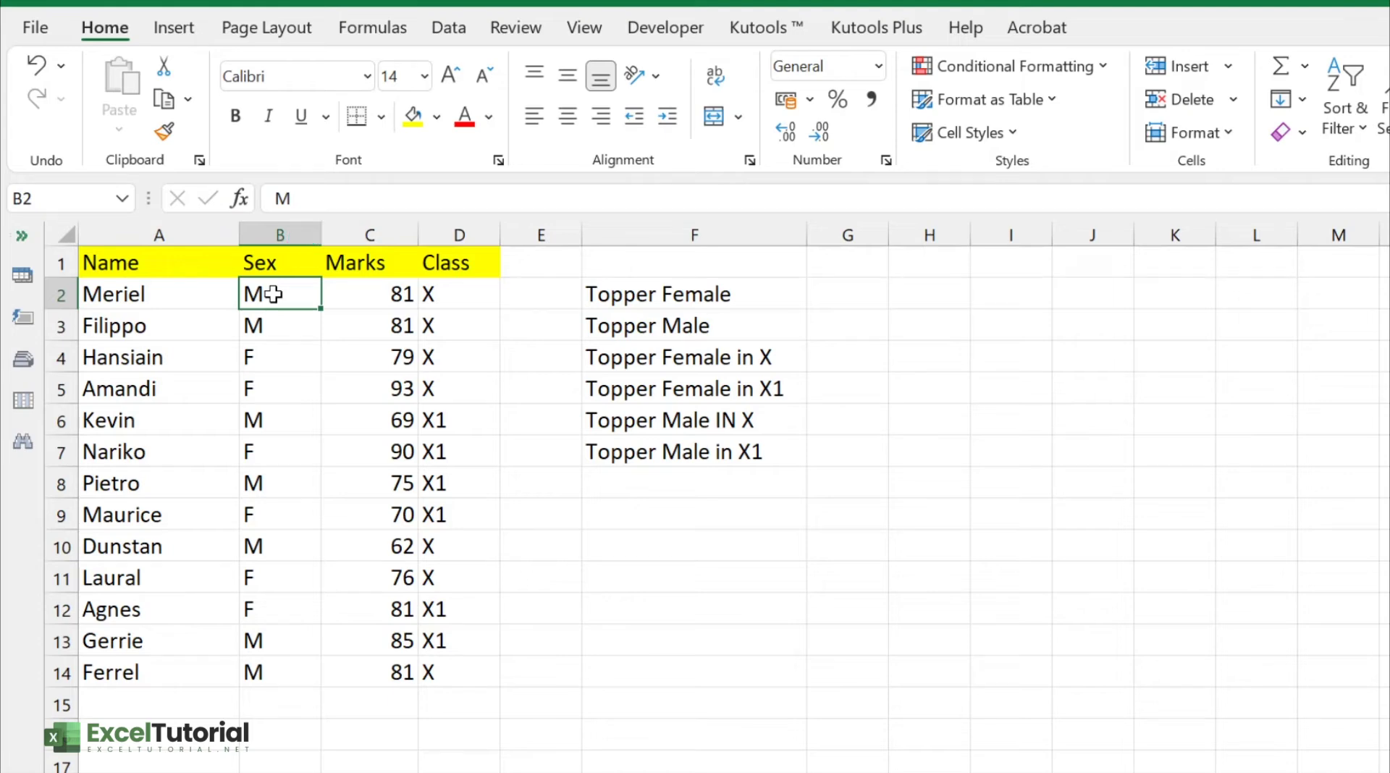
click(386, 300)
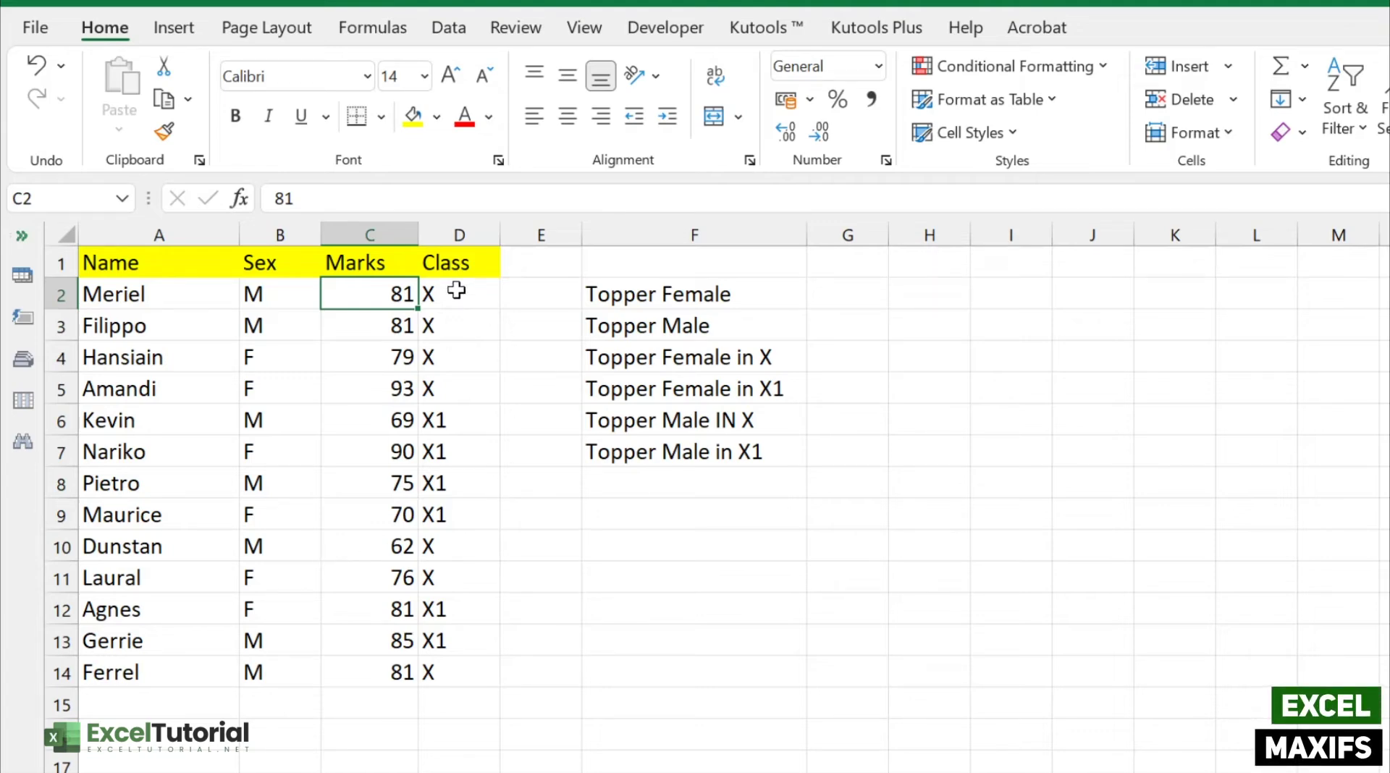
drag(453, 289, 430, 690)
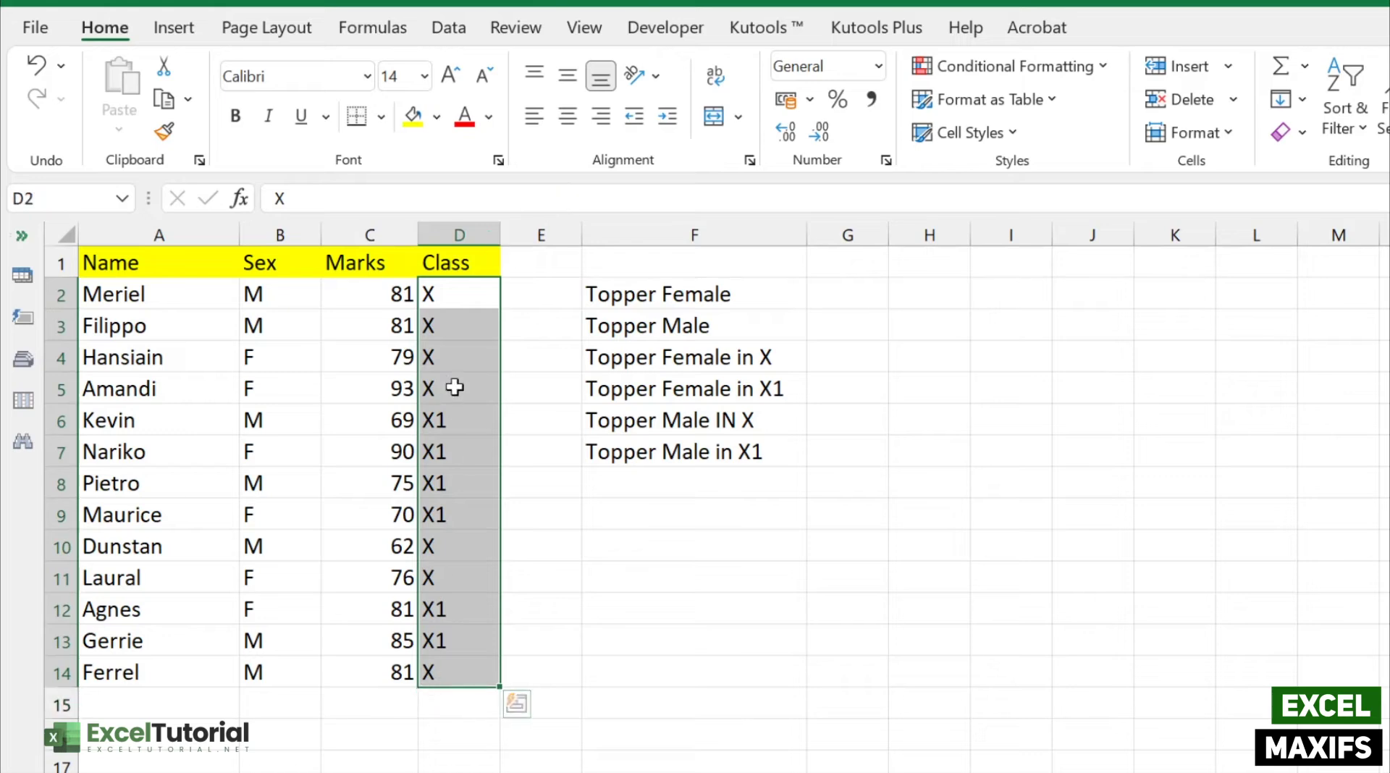
click(456, 295)
click(452, 431)
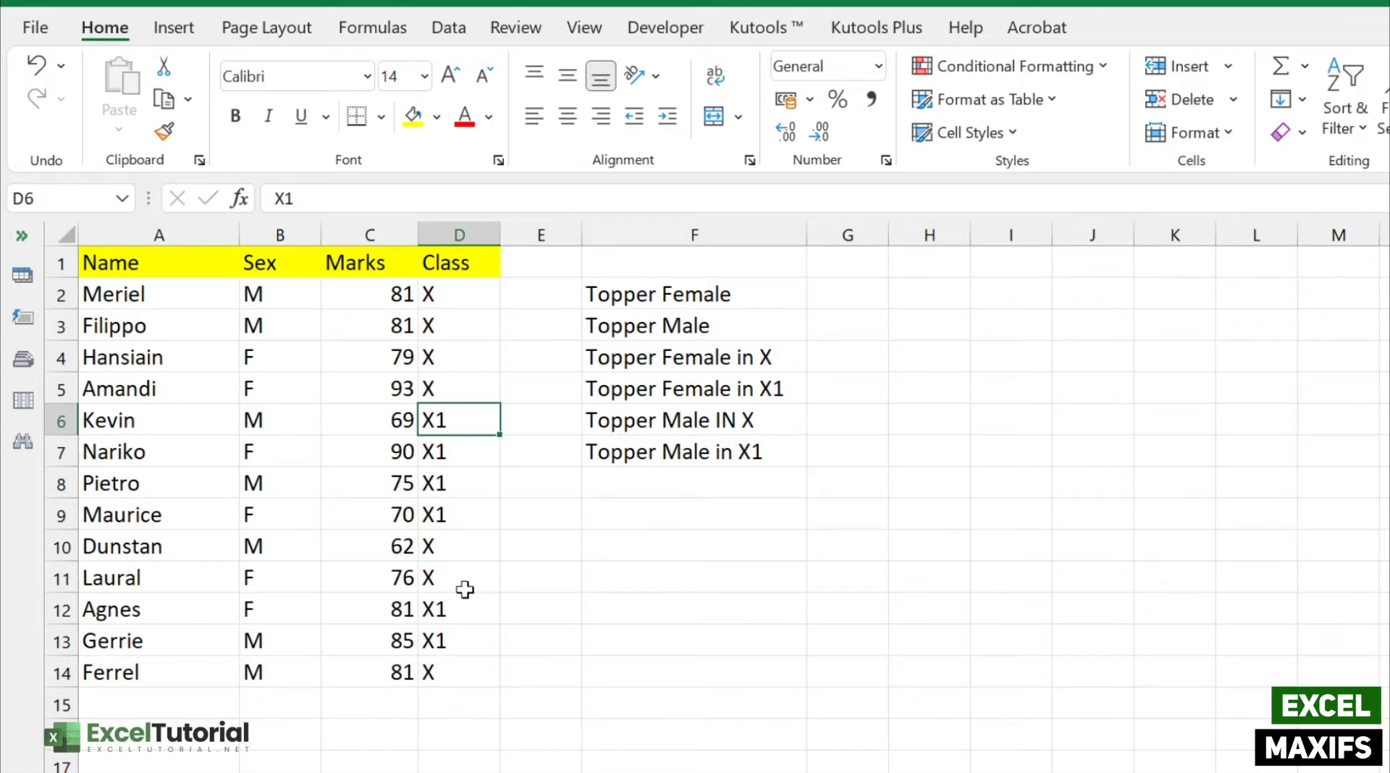
drag(753, 296, 745, 457)
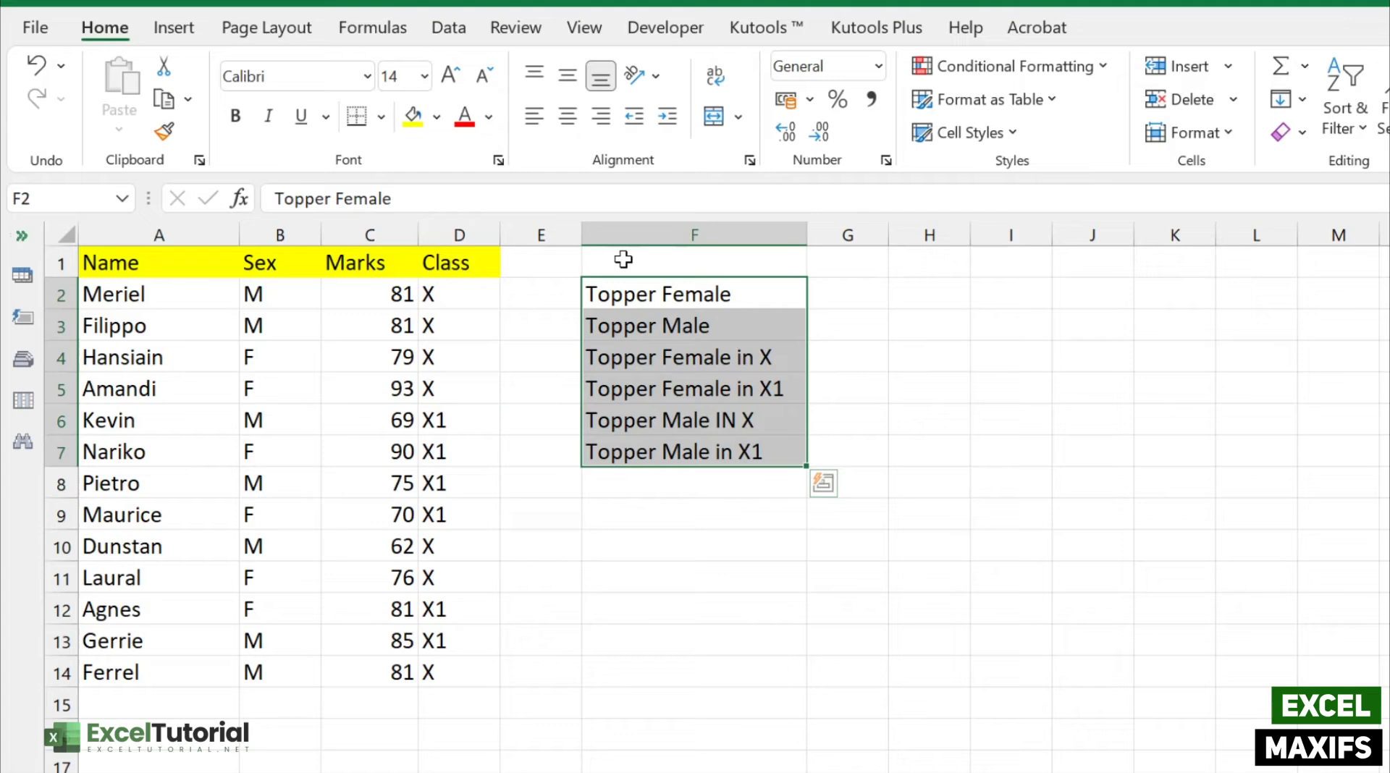
Widen columns G and F to make room for the topper labels and their results
drag(890, 236, 925, 238)
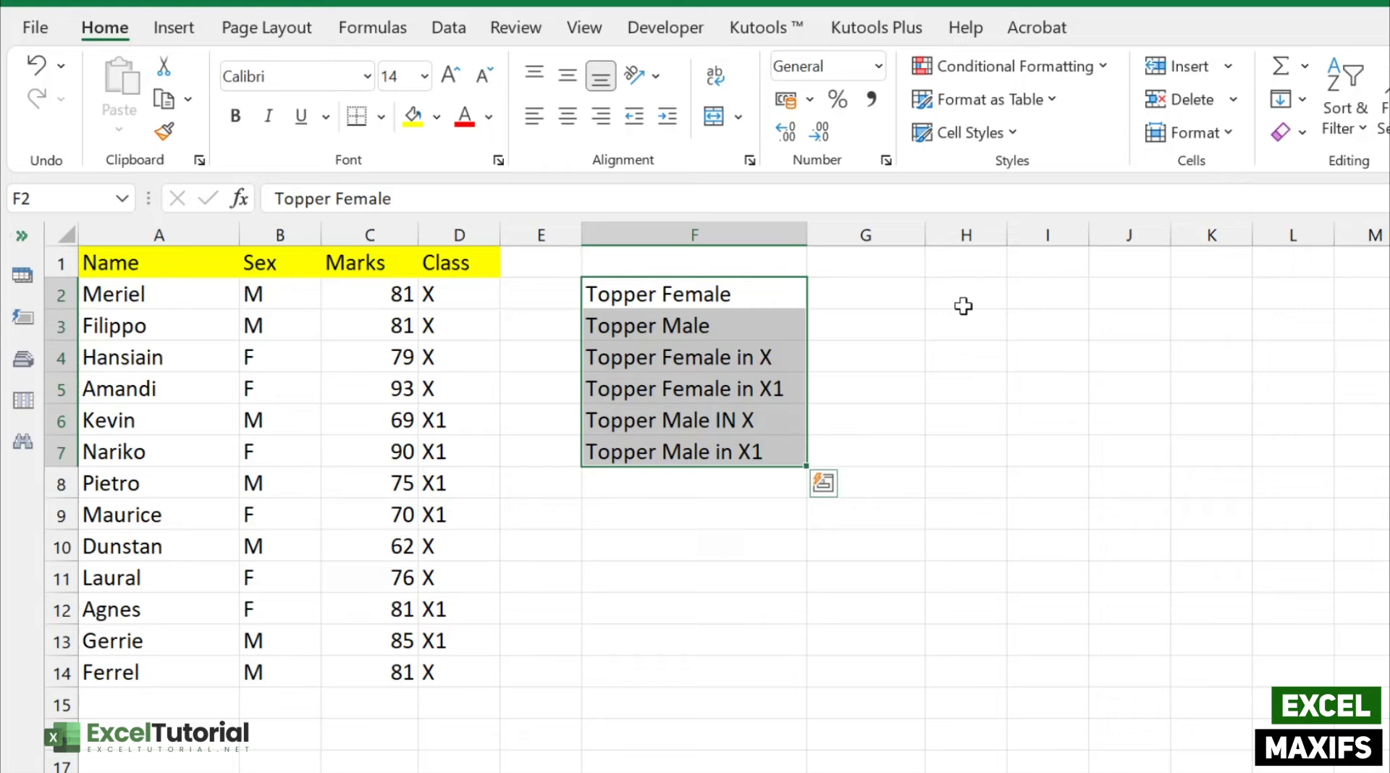
click(889, 289)
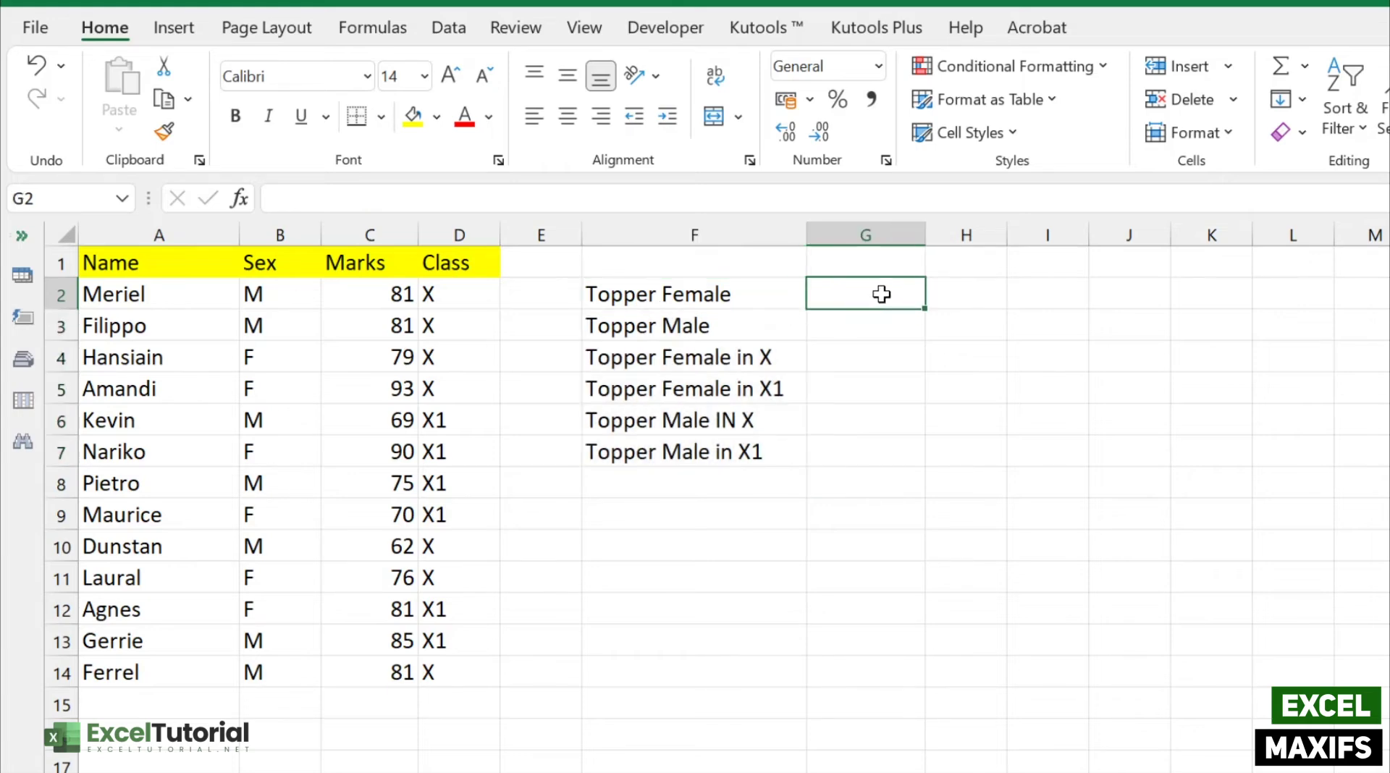
click(791, 289)
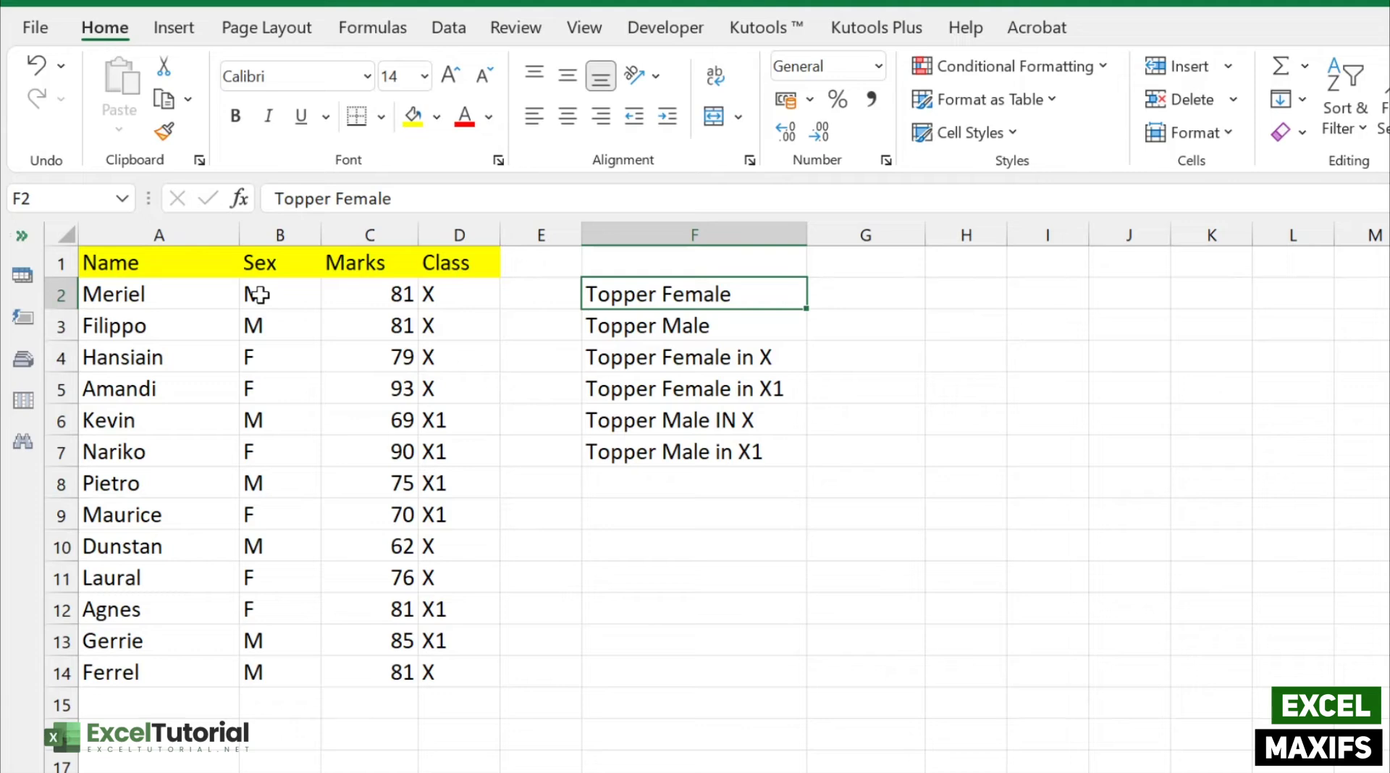
drag(259, 294, 258, 363)
click(260, 387)
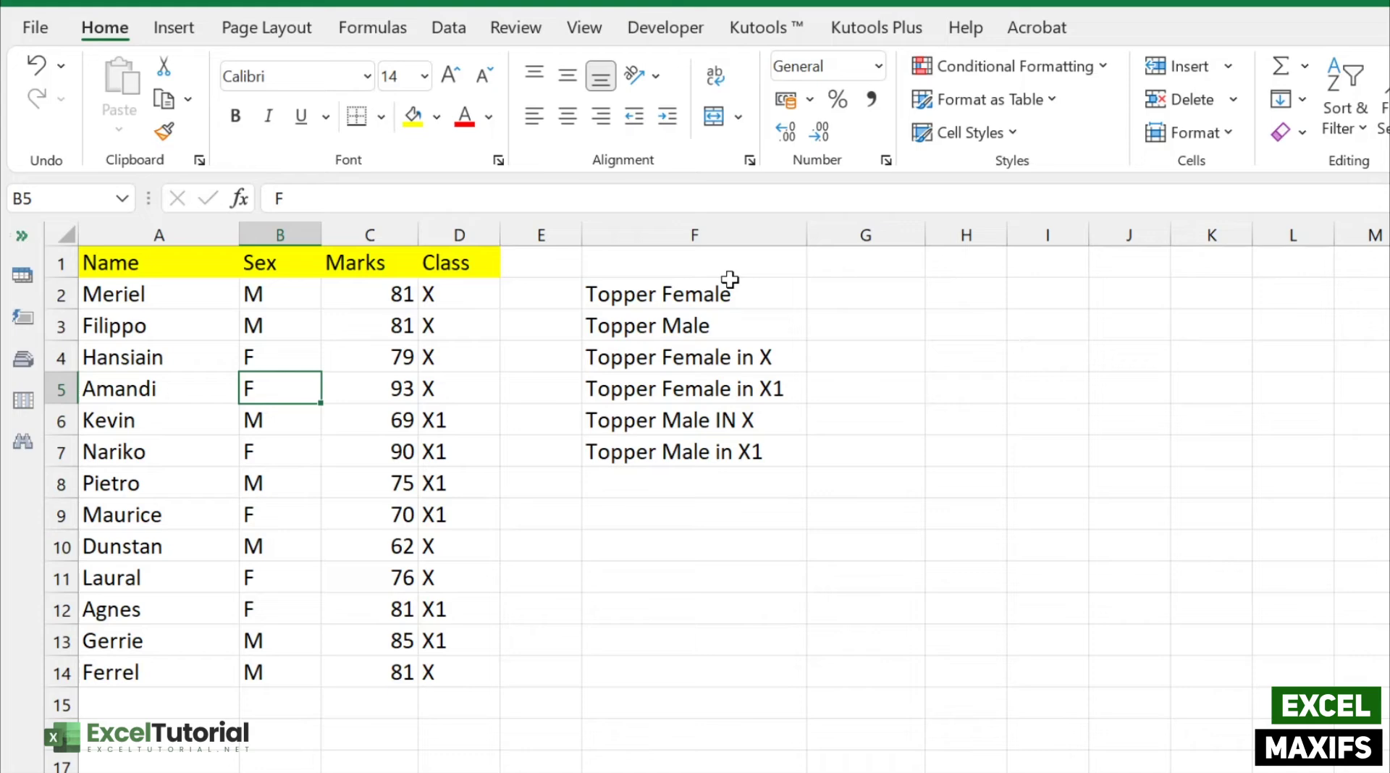
drag(805, 233, 838, 236)
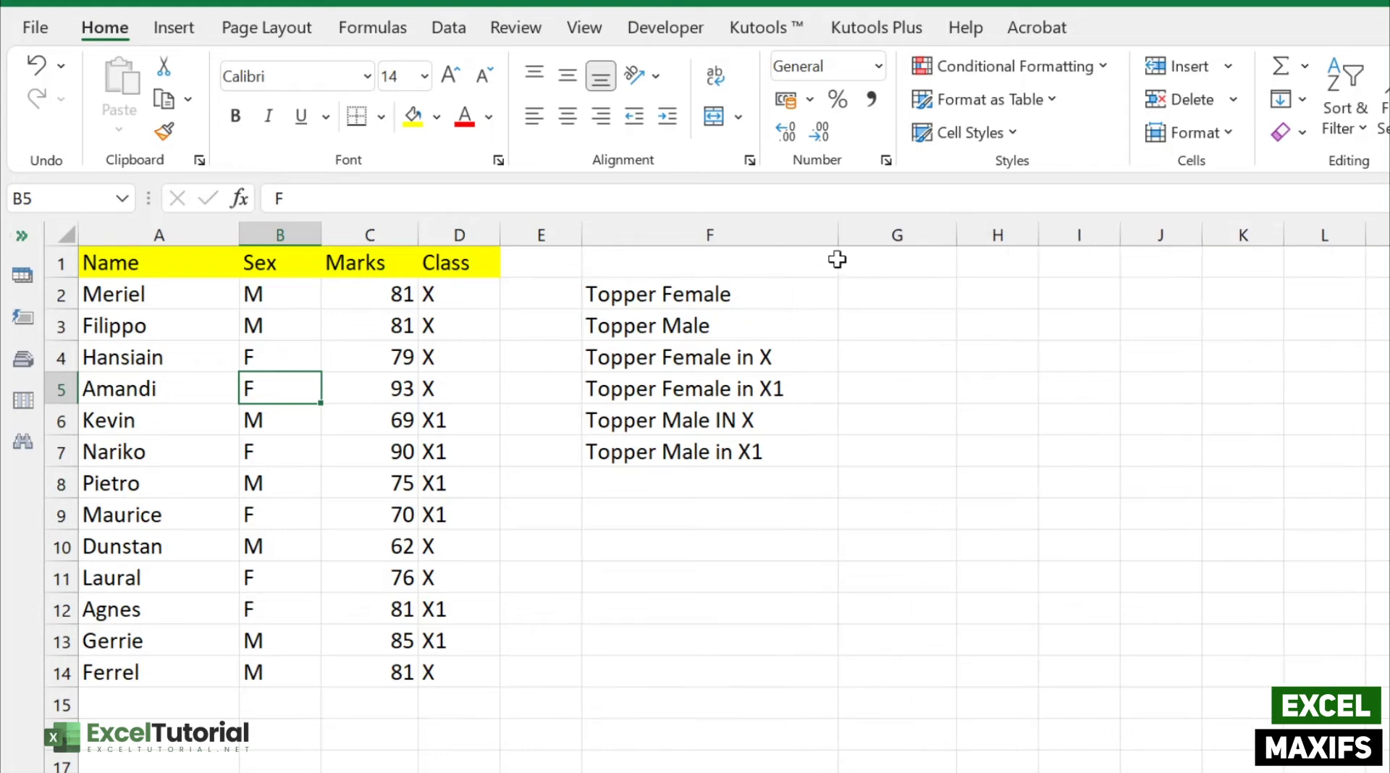
Enter =MAXIFS(C2:C14,B2:B14,"F") in G2 to get the highest marks for Topper Female
click(869, 295)
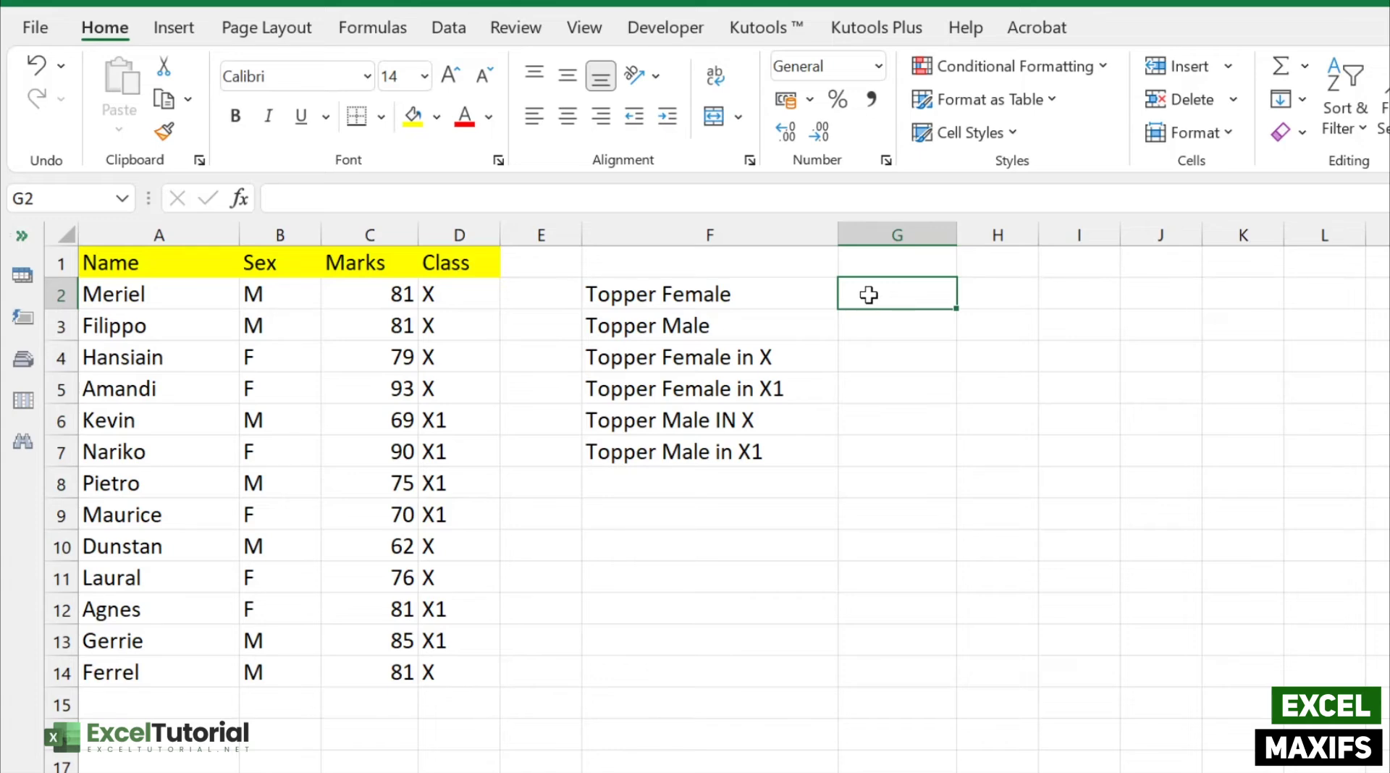
text(=)
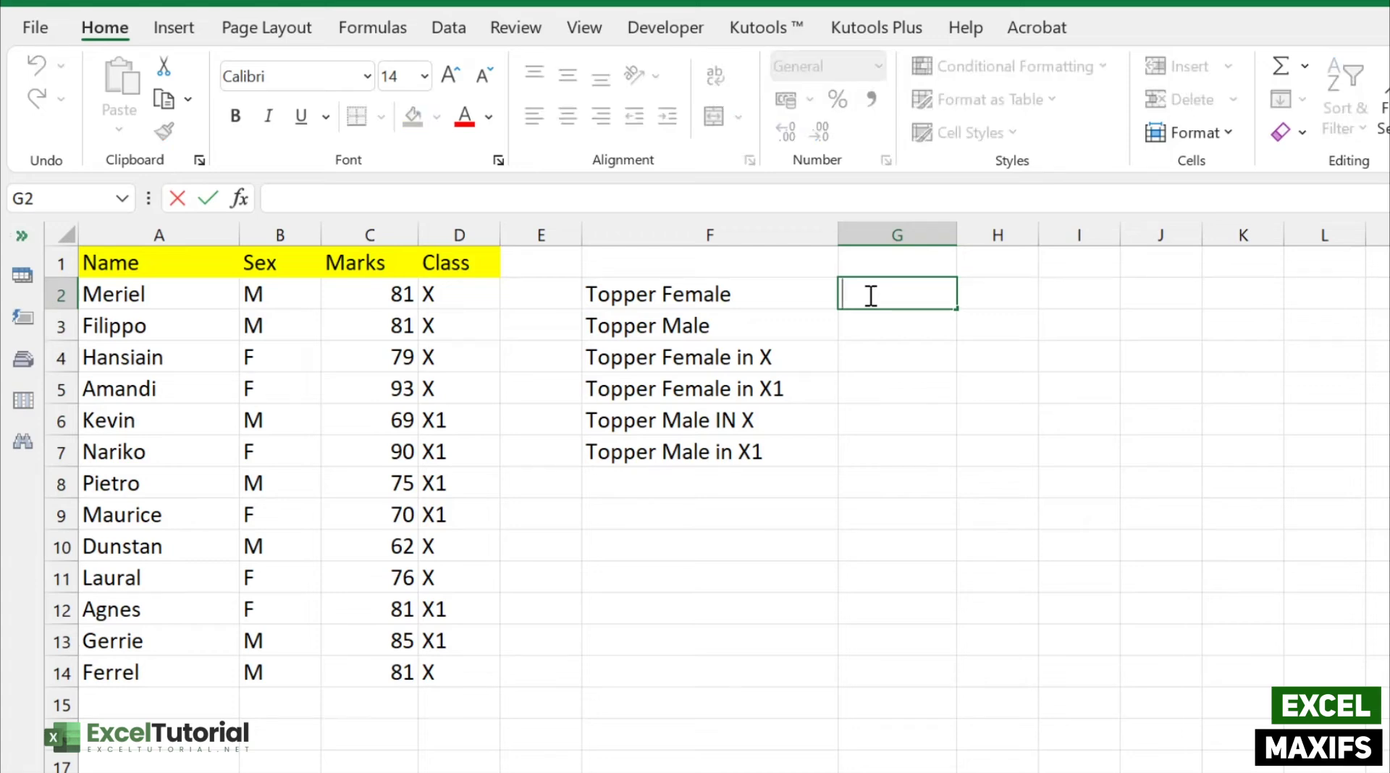
text(MAXIFS()
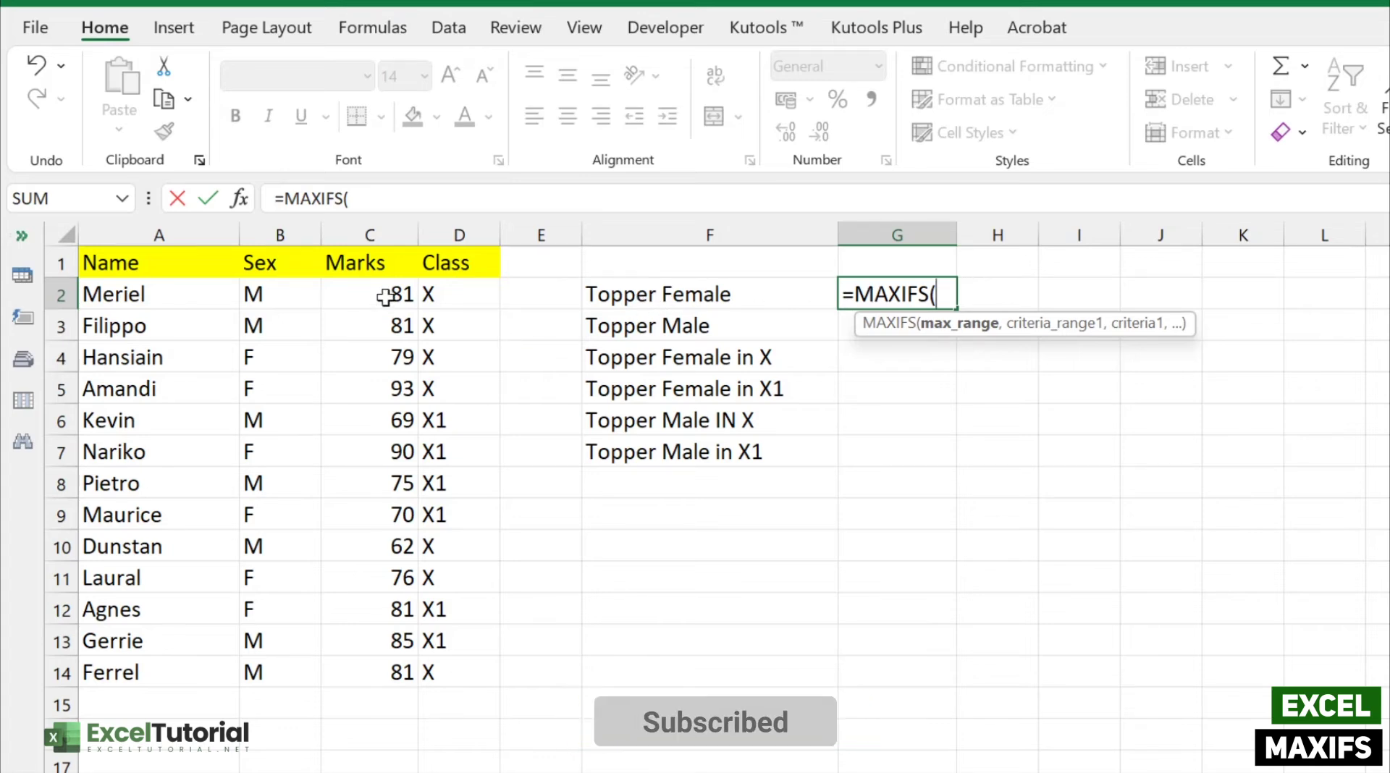
drag(384, 293, 354, 664)
text(,)
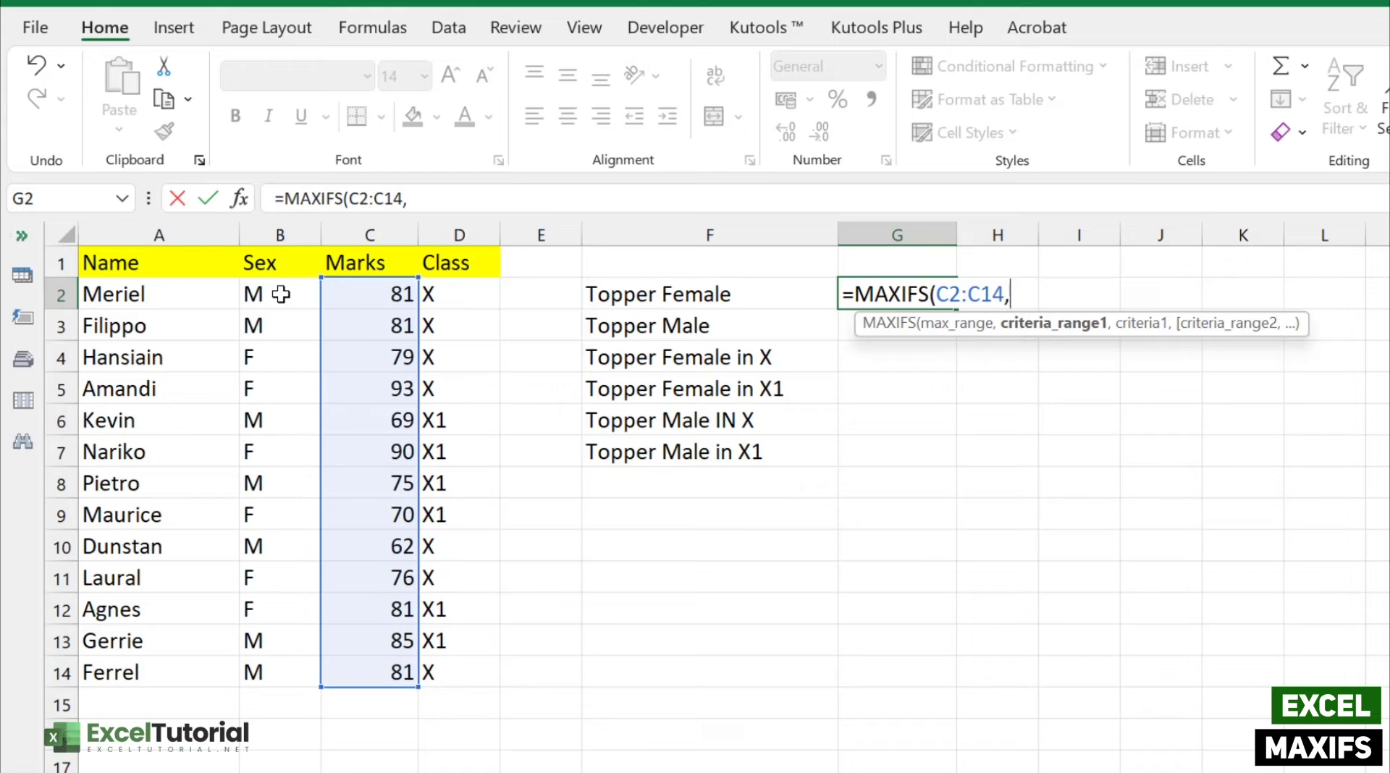
drag(281, 294, 257, 667)
text(,)
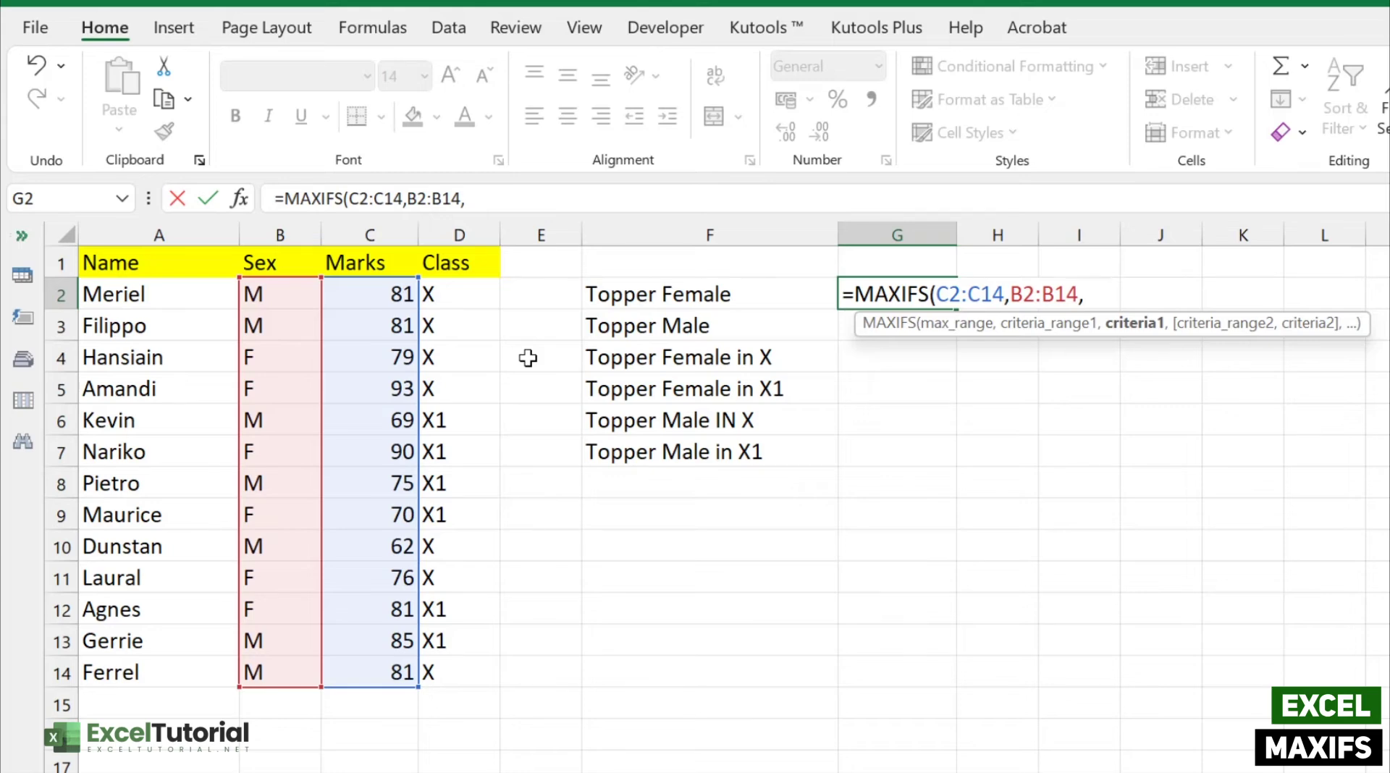
text("F"))
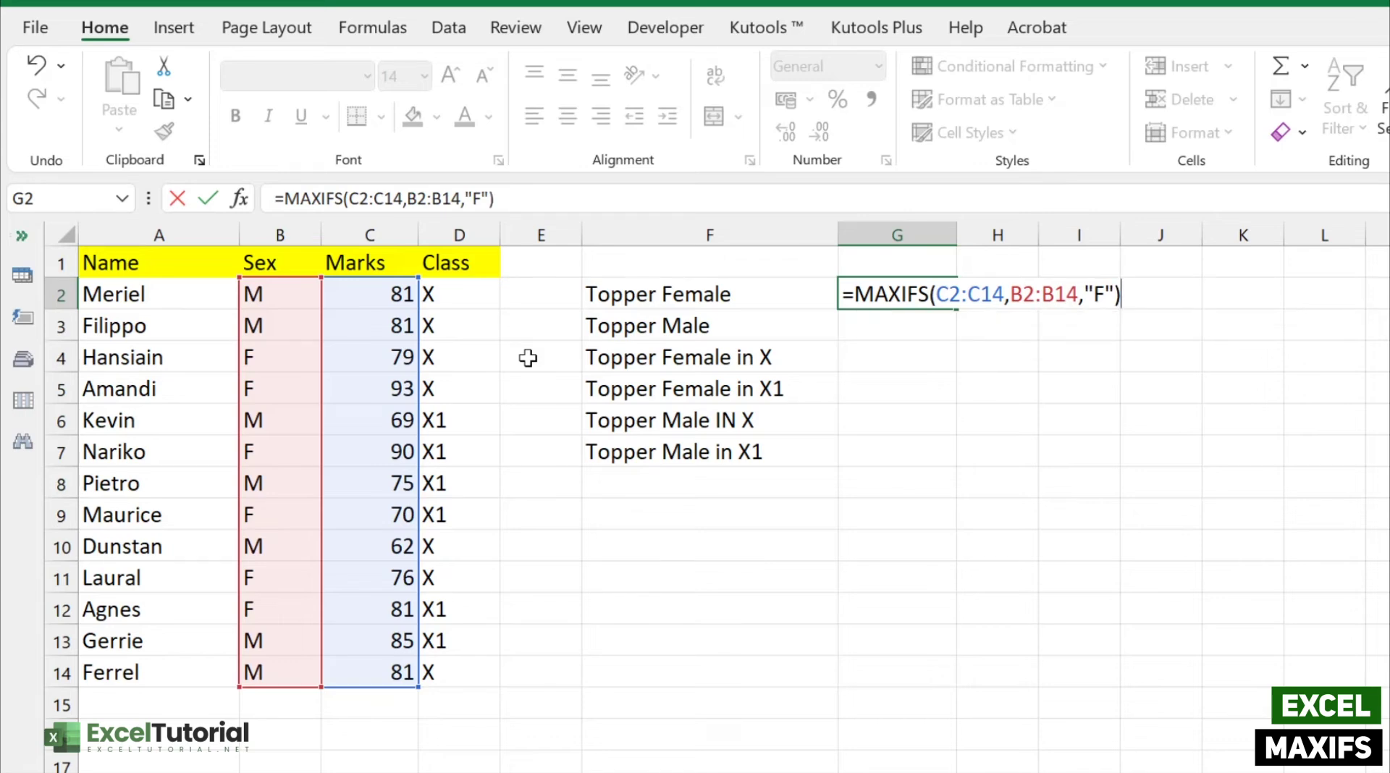
key(Return)
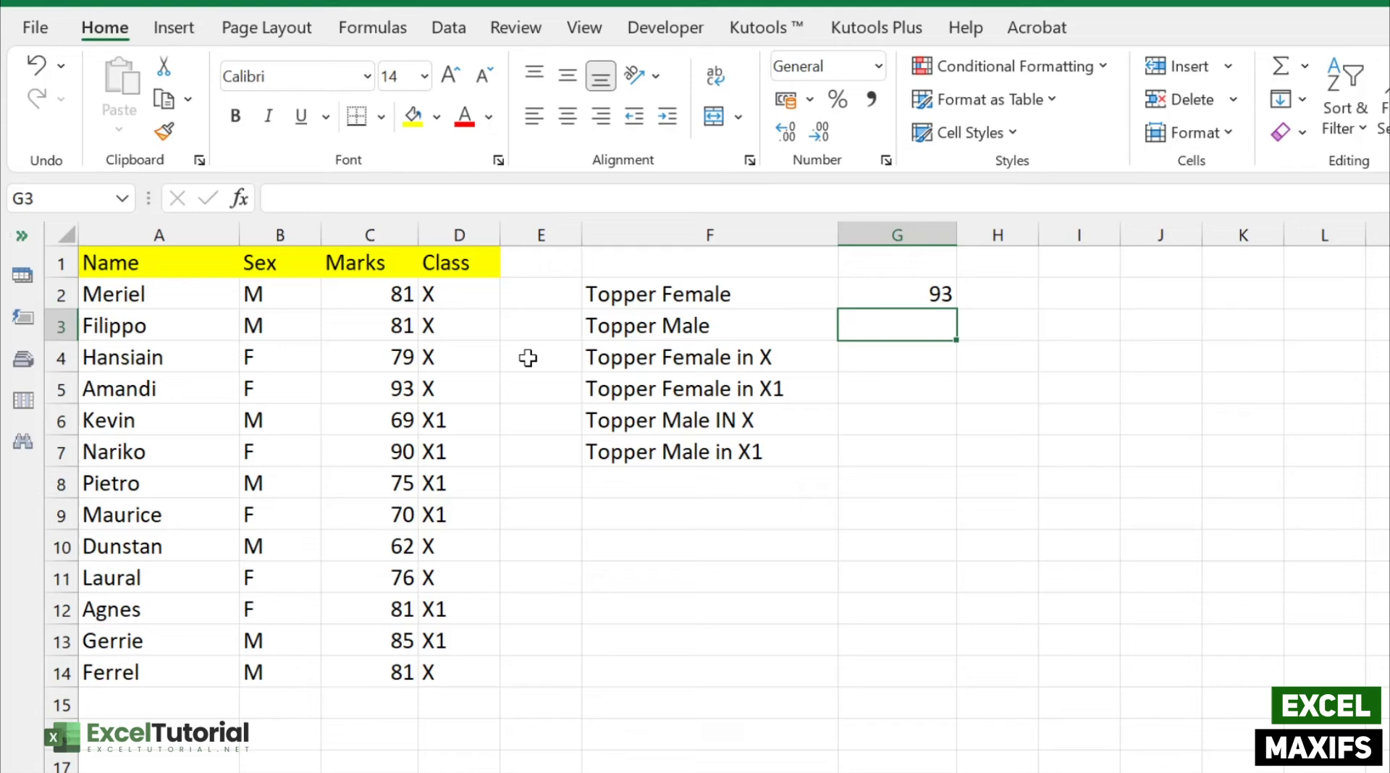
Copy the Topper Female formula text from G2 into G3 with its ranges C2:C14 and B2:B14 intact
double_click(911, 294)
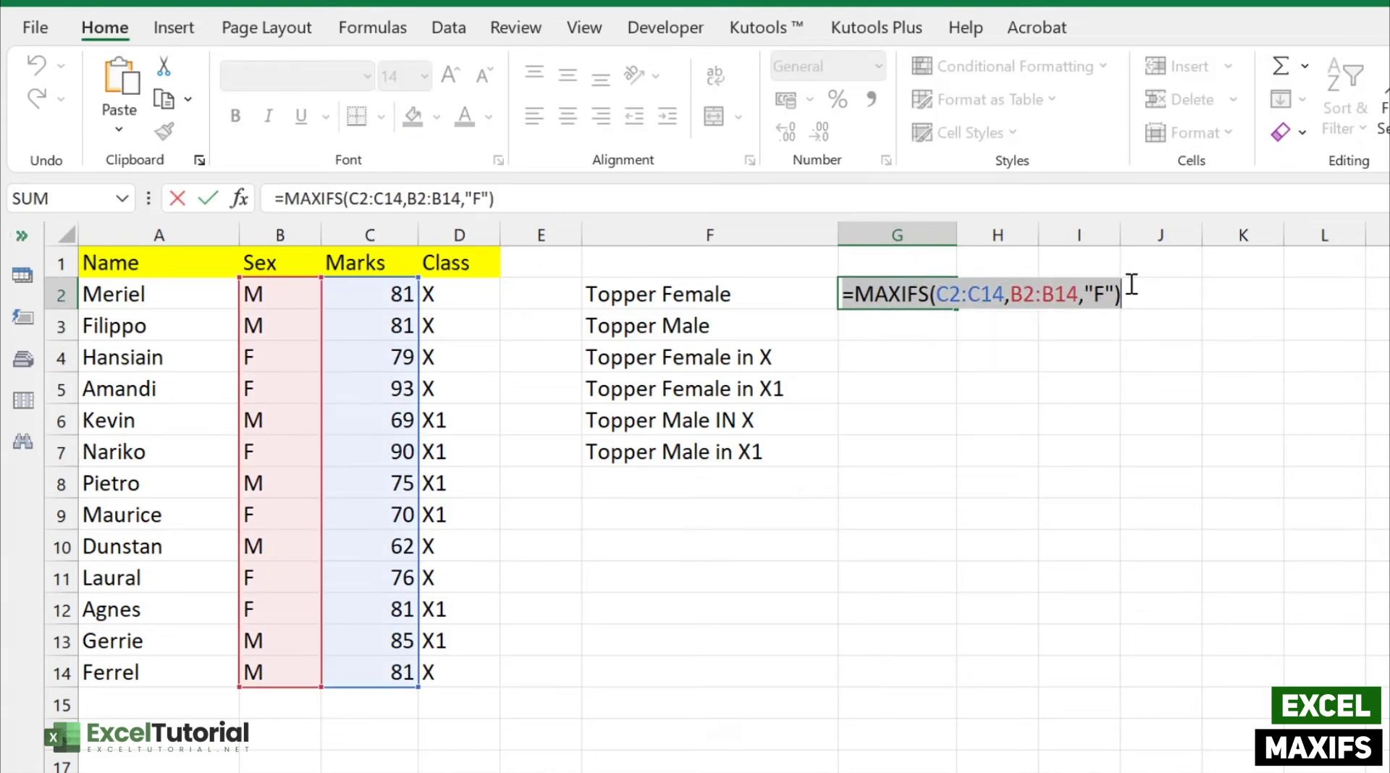
key(Return)
double_click(904, 315)
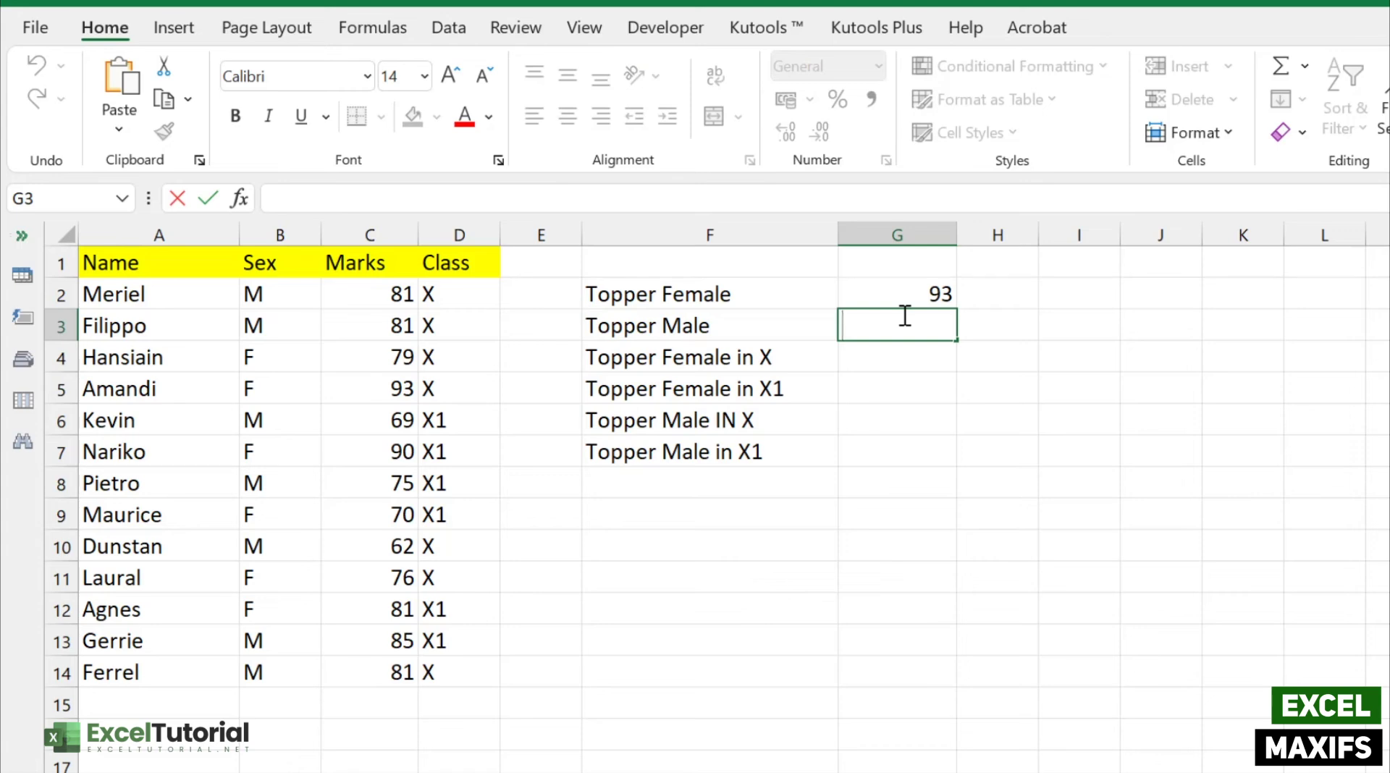
text(=MAXIFS(C2:C14,B2:B14,"F"))
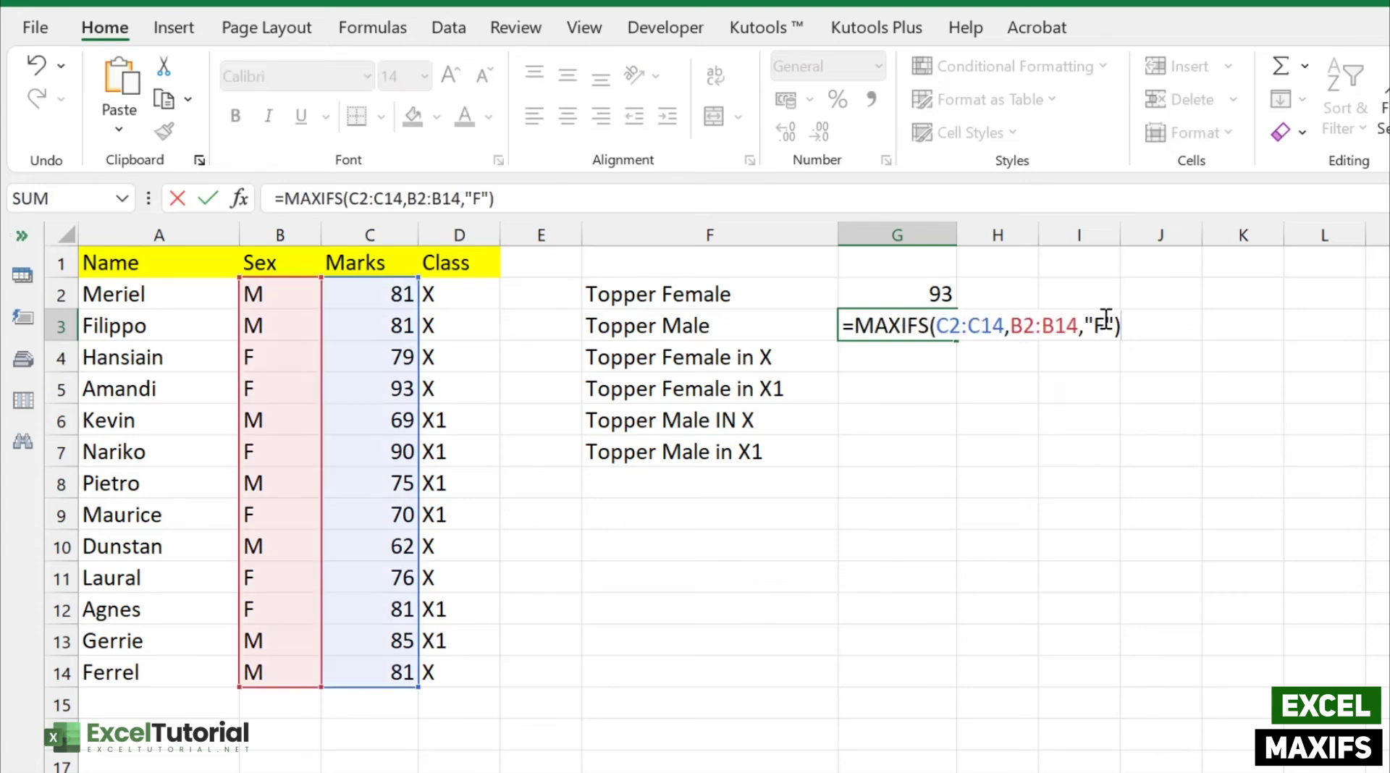
Change the sex criterion in the G3 formula to "M" for Topper Male and commit the formula
click(977, 319)
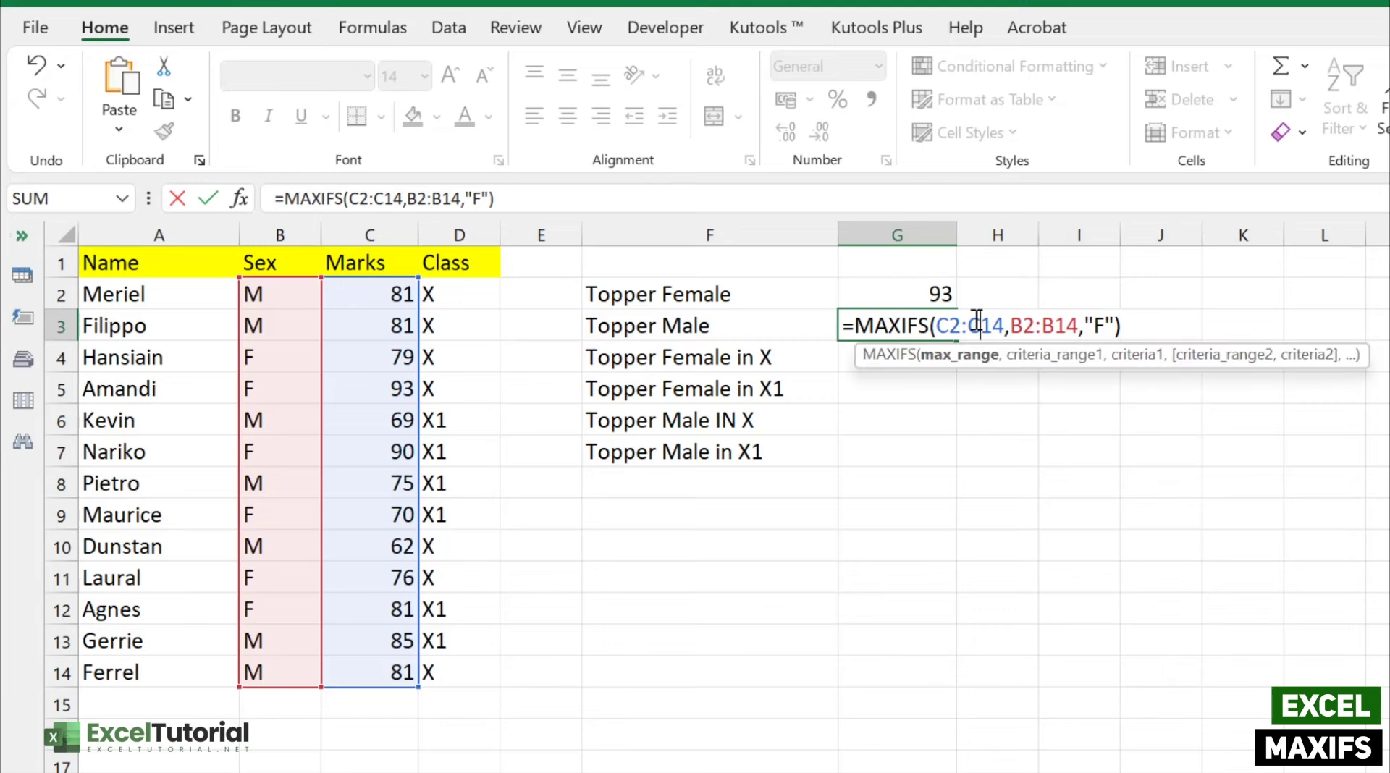
click(1024, 326)
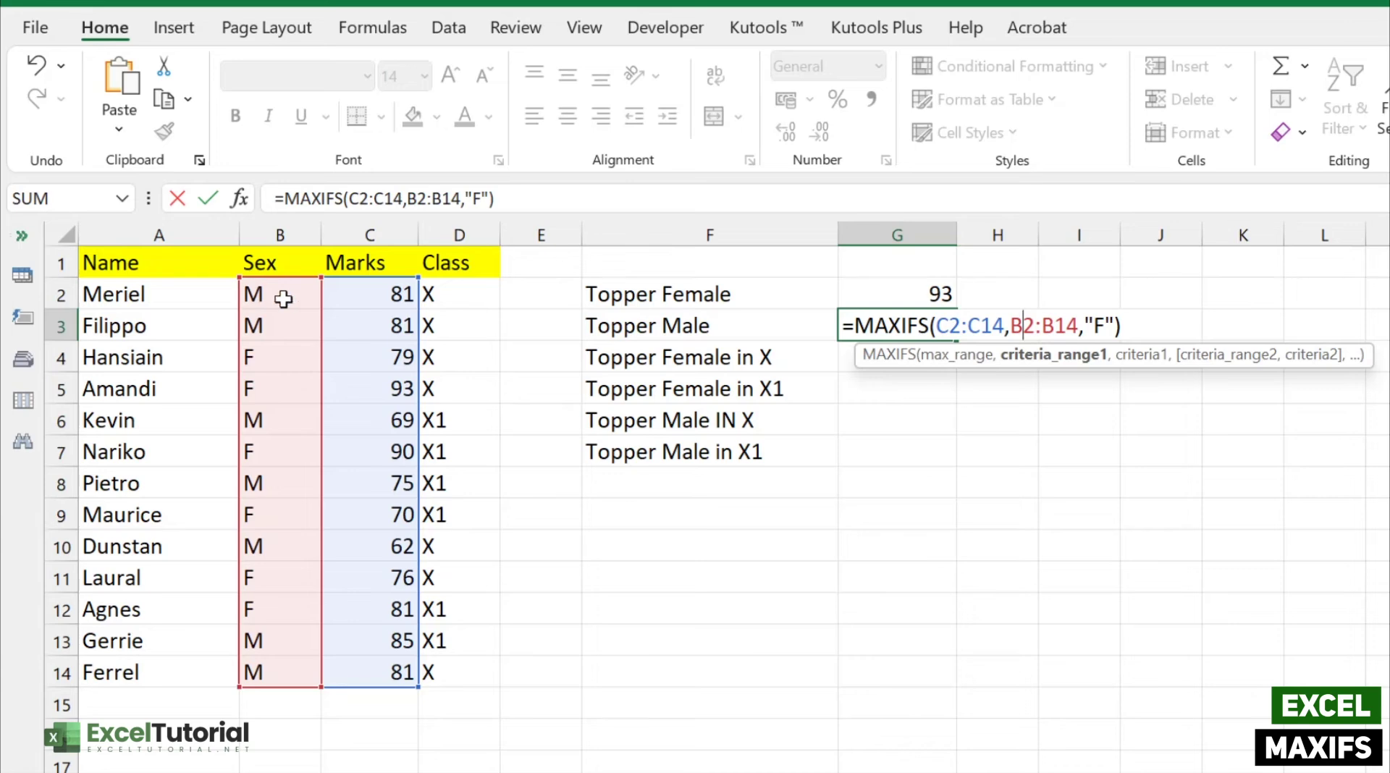
double_click(1098, 328)
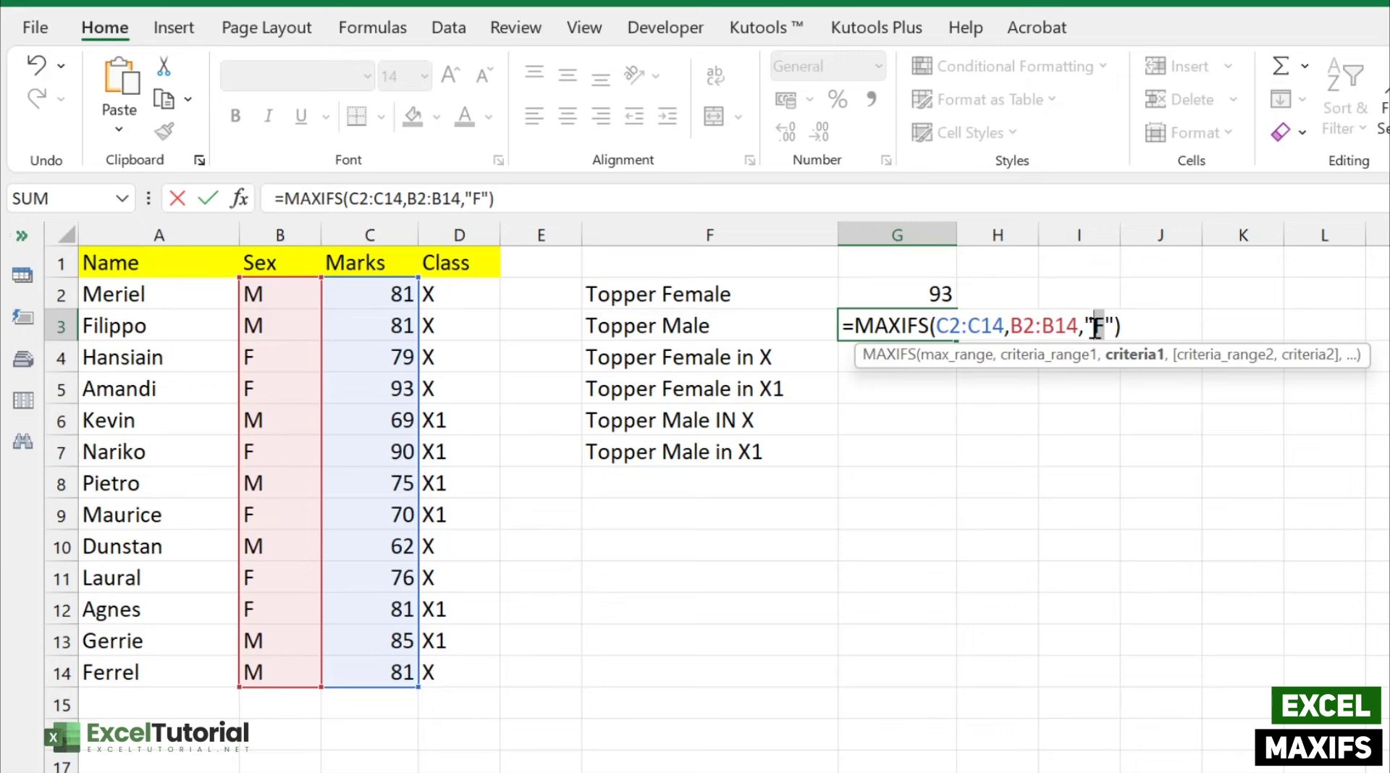
text(M)
click(1148, 327)
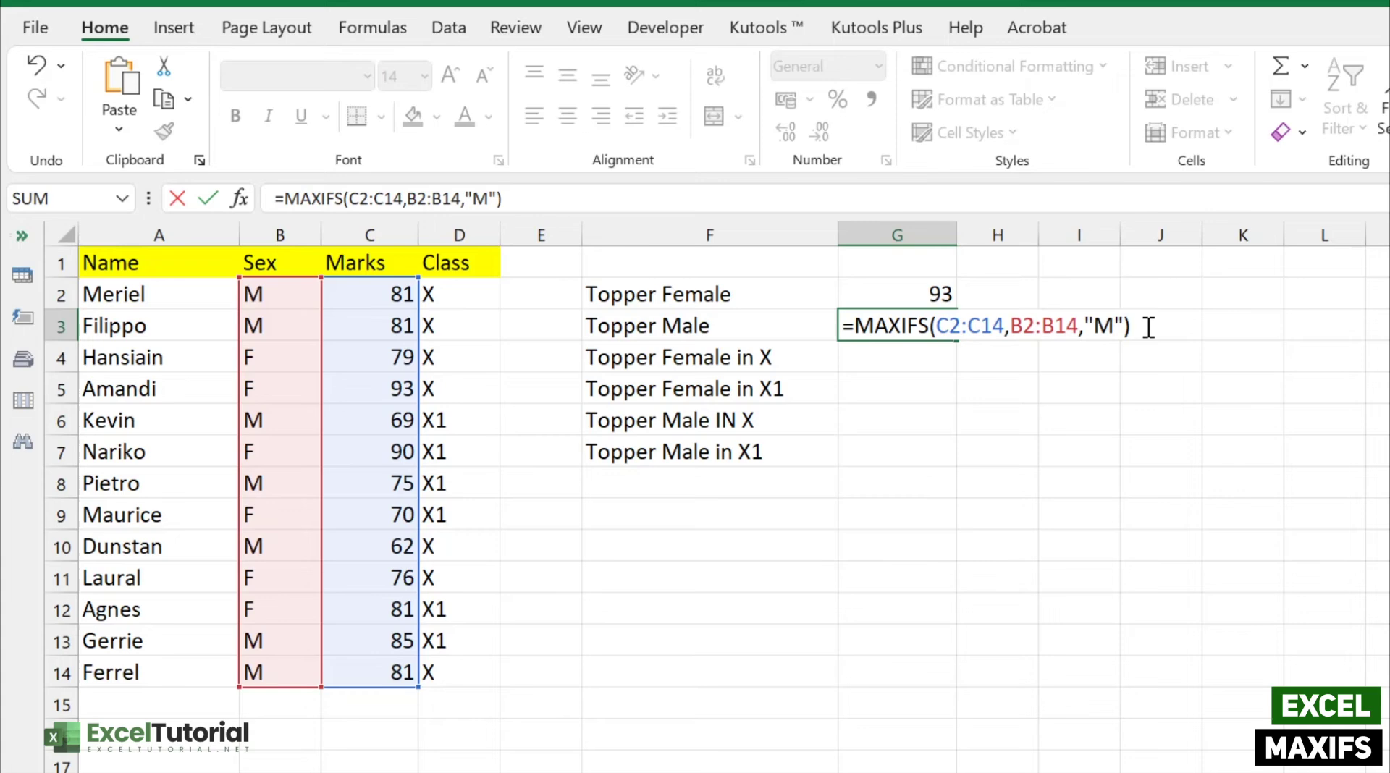
key(Return)
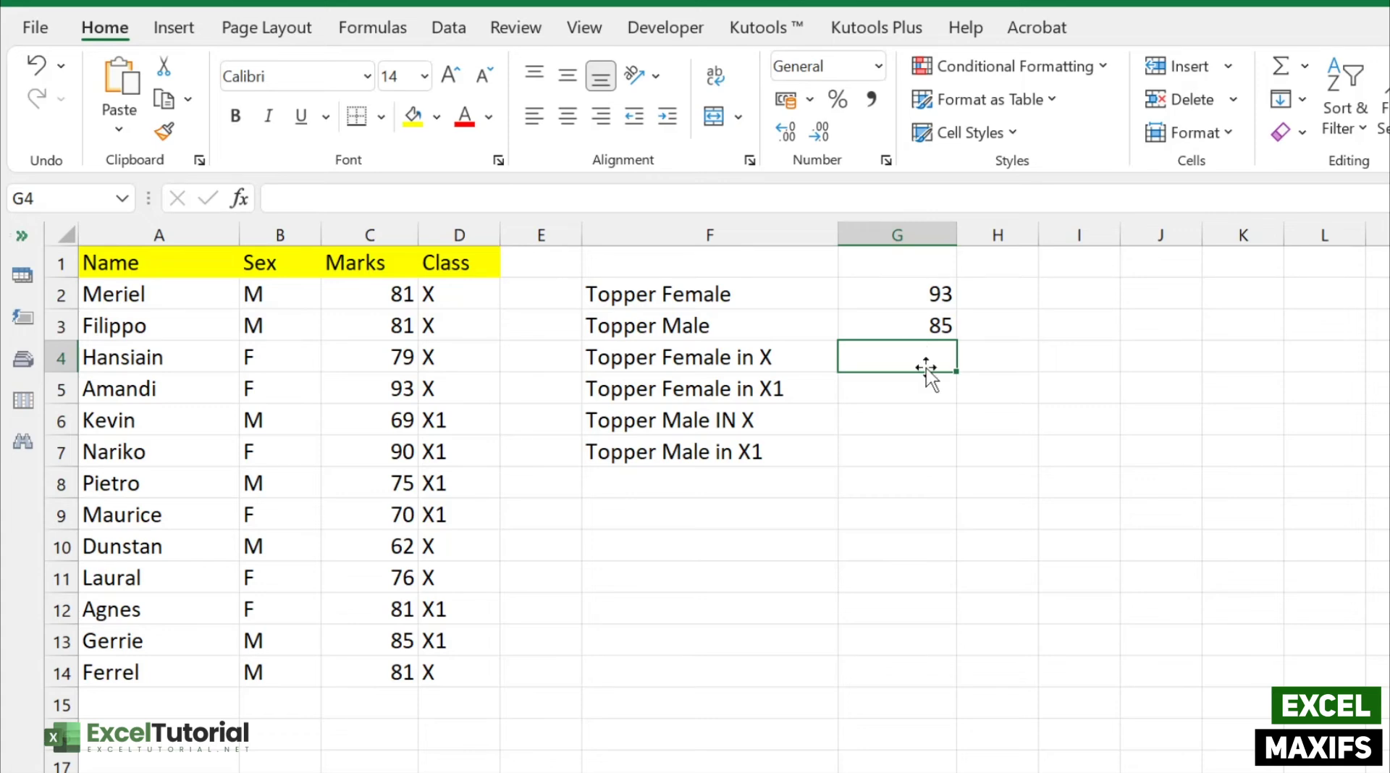
Start a MAXIFS formula in G4 for Topper Female in X, with max range C2:C14 and the first criterion B2:B14,"F"
click(706, 354)
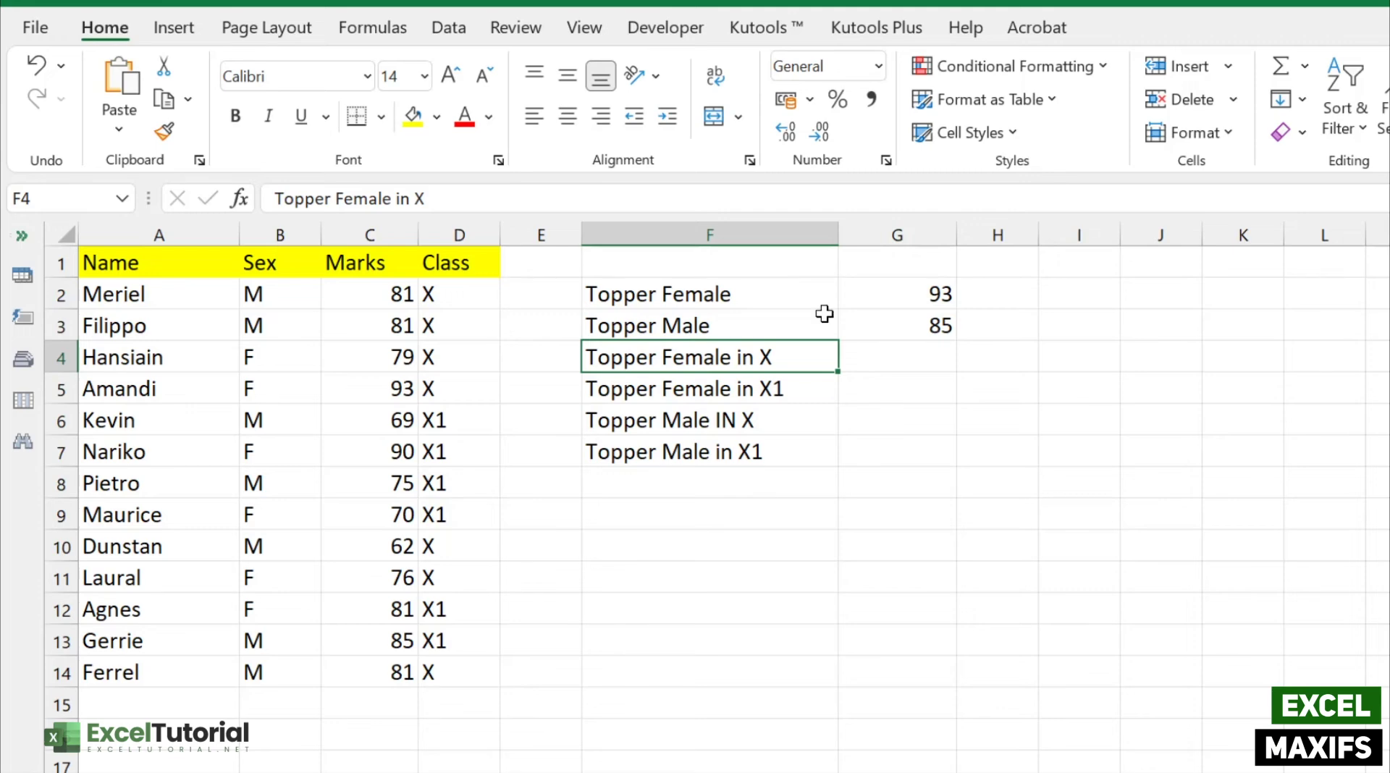
double_click(903, 357)
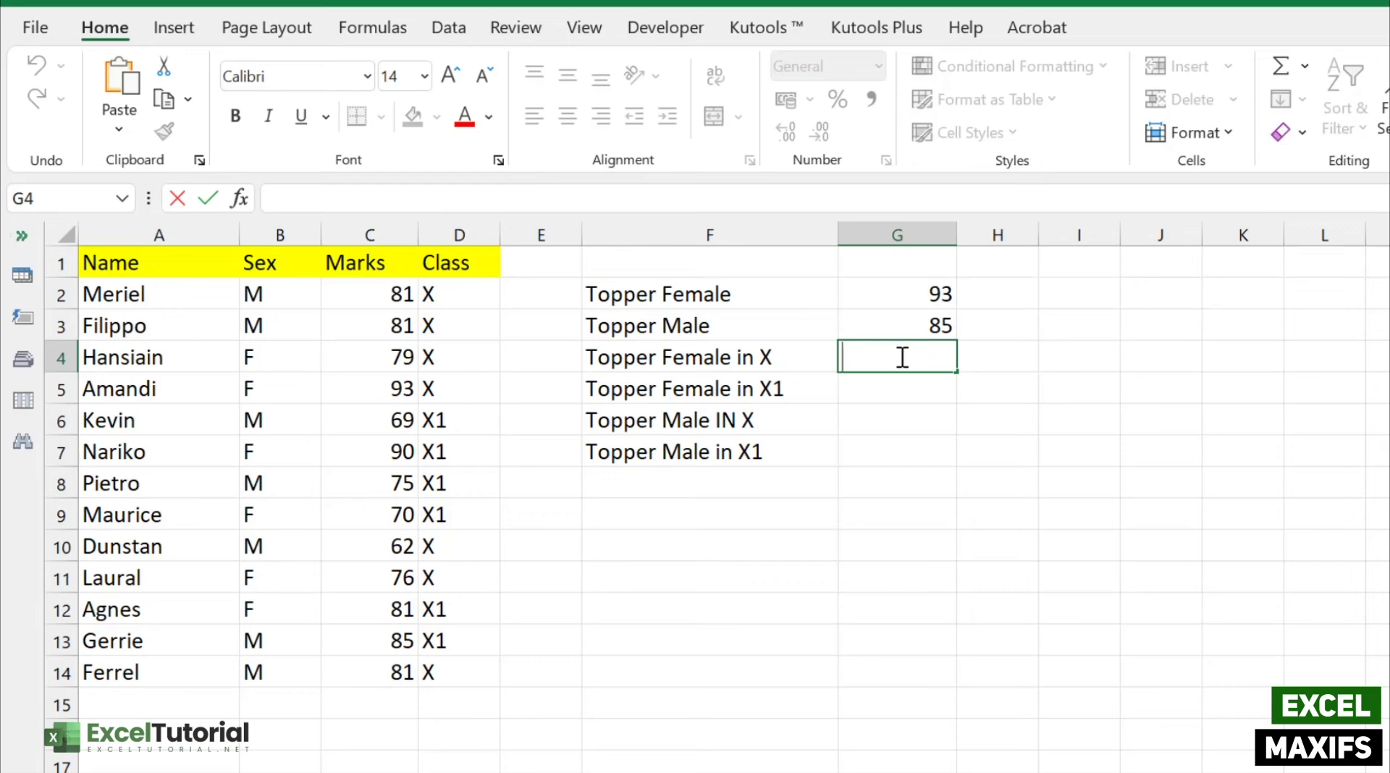
text(=MAXIFS()
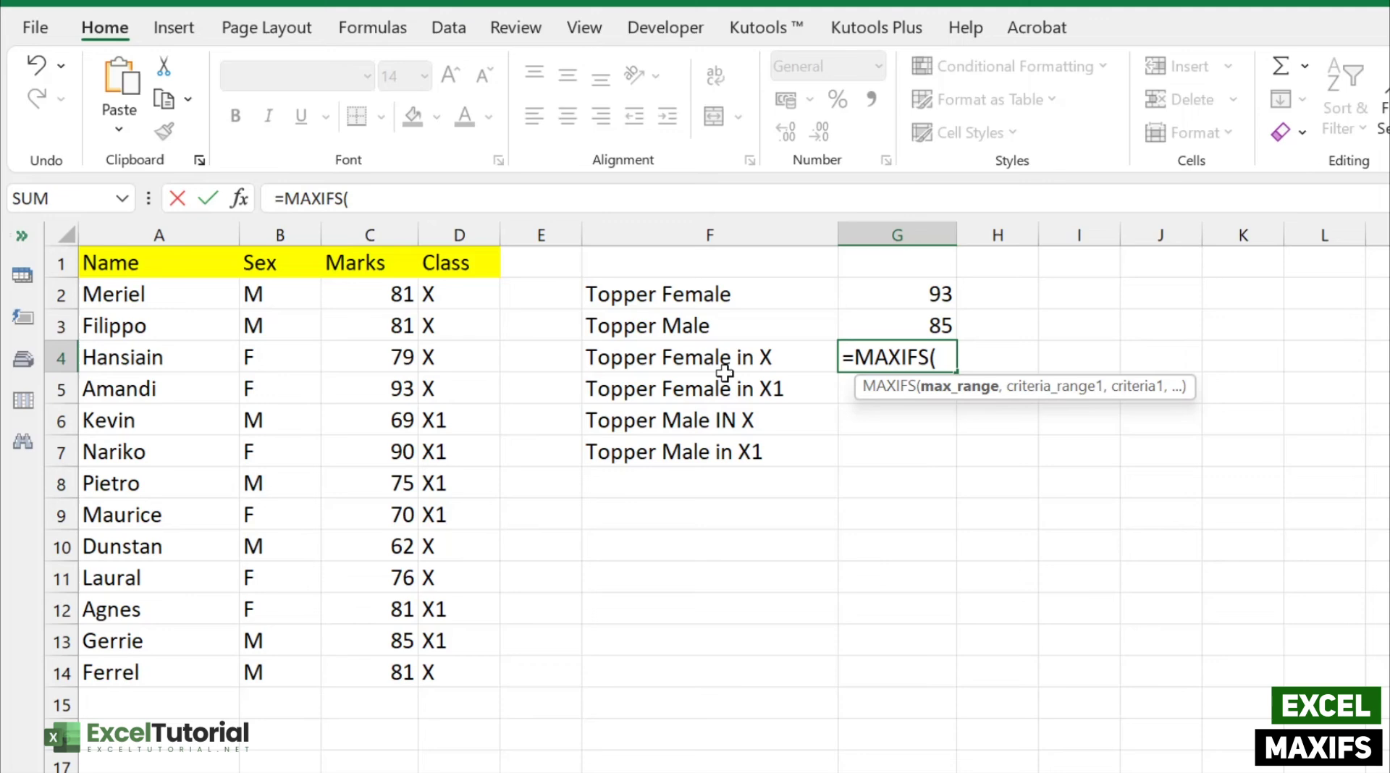
drag(383, 302, 365, 655)
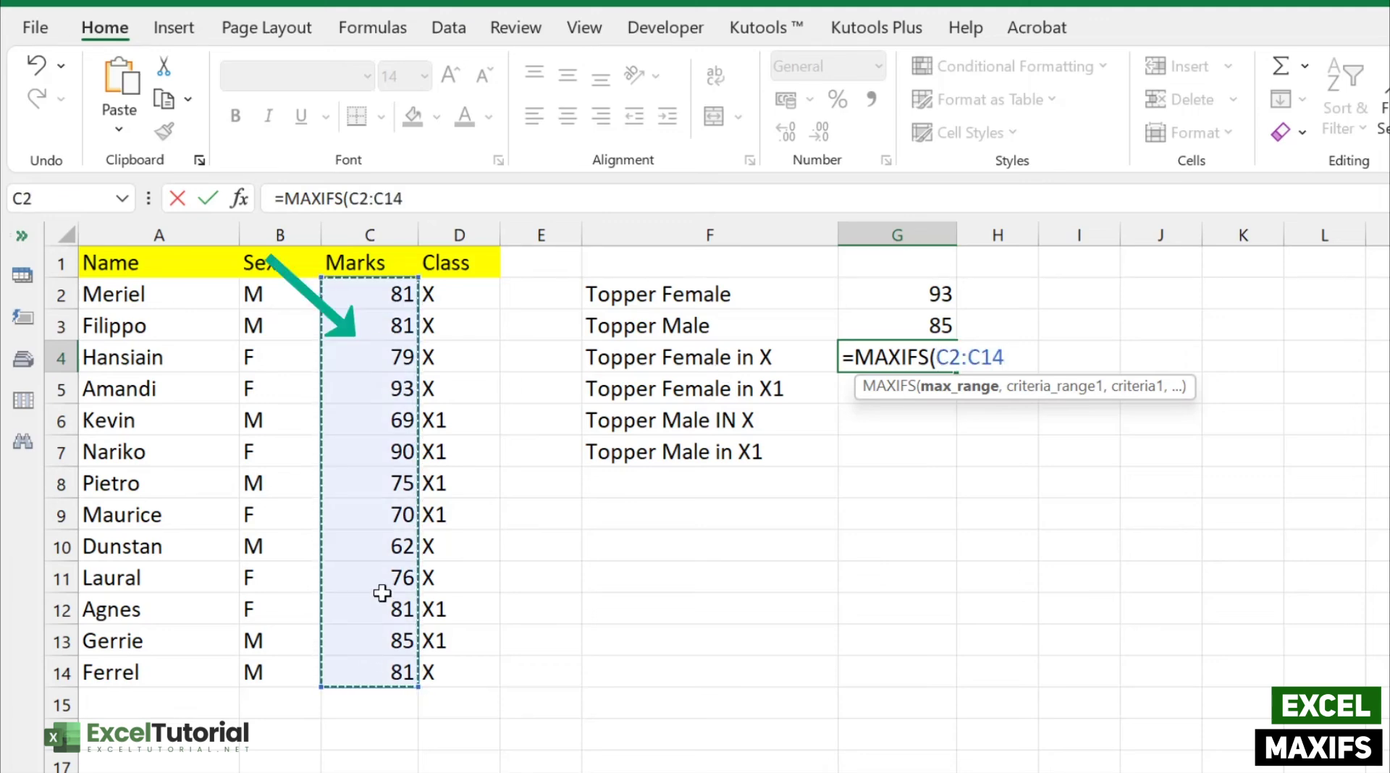
text(,)
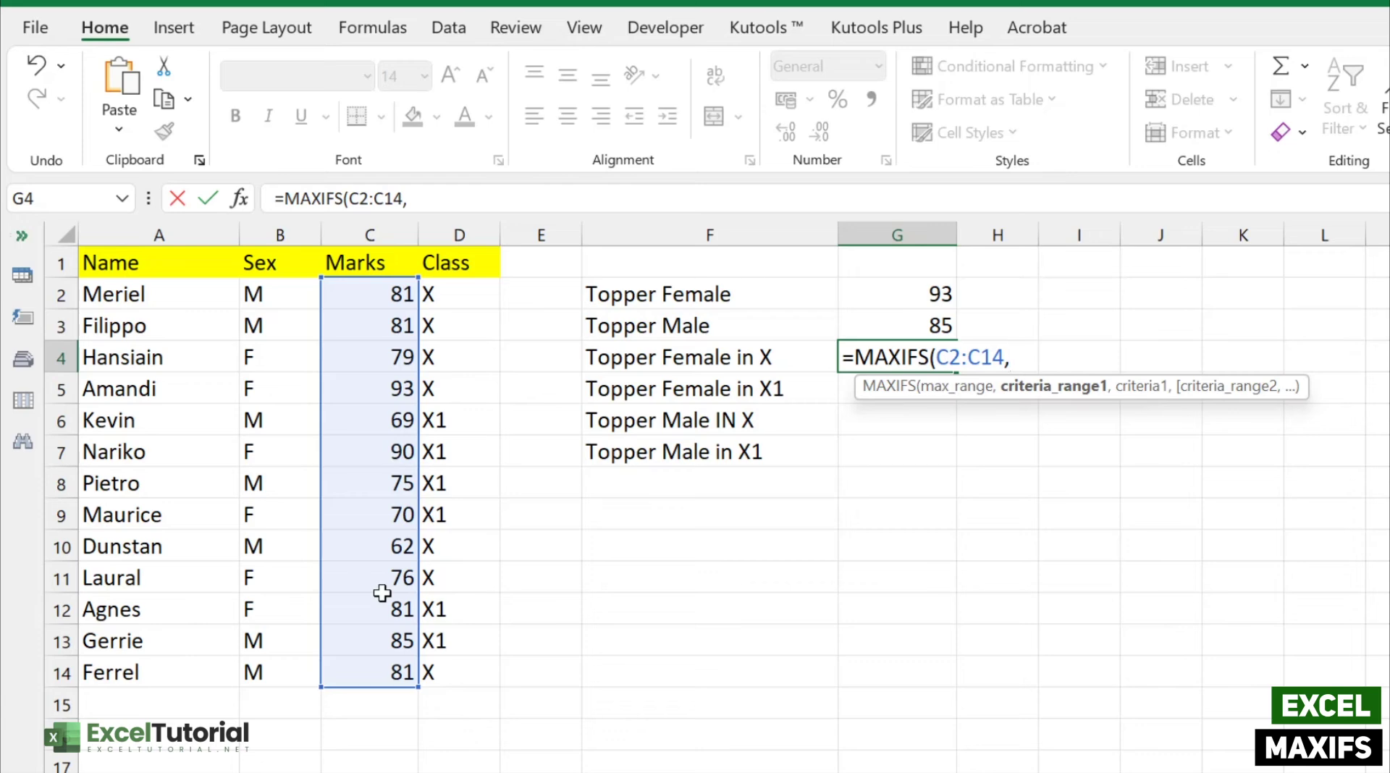
drag(264, 310, 246, 671)
text(,")
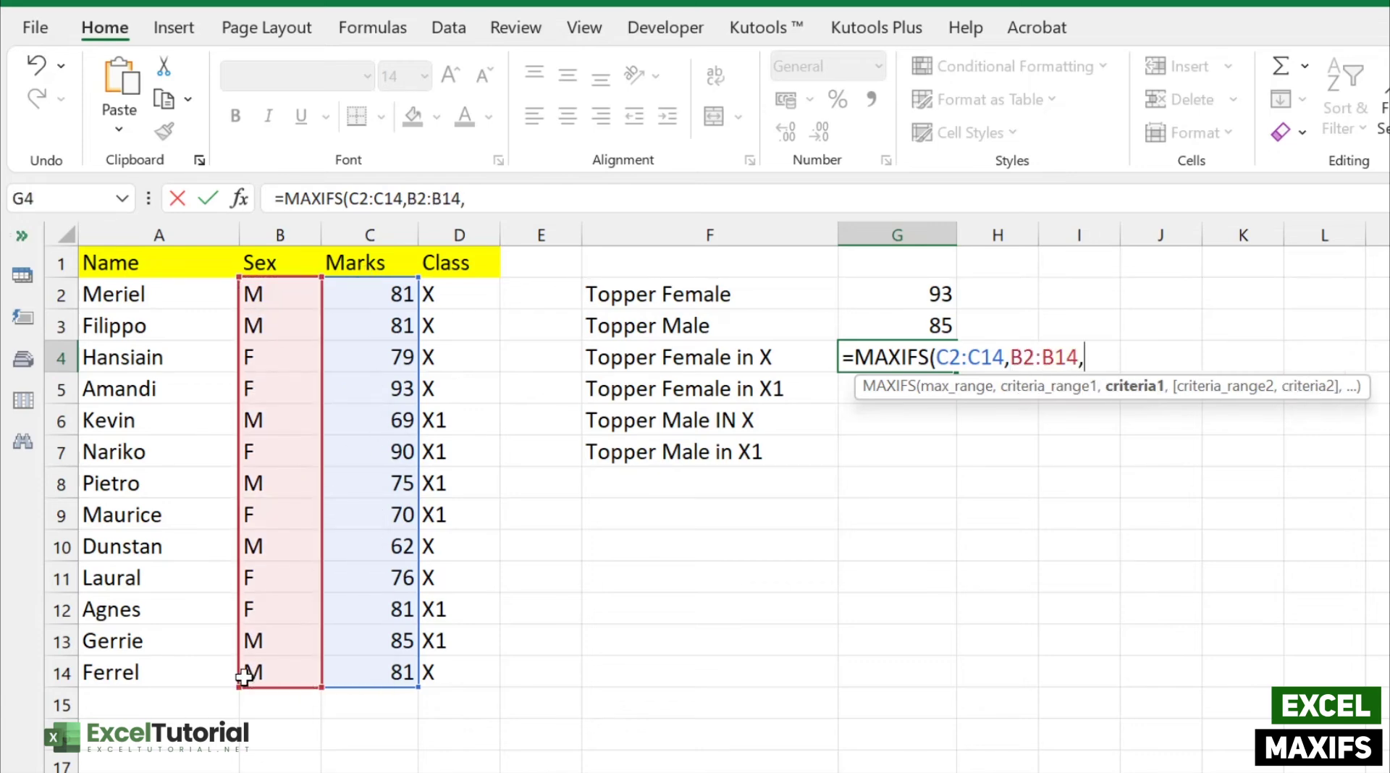
text(F".)
key(BackSpace)
text(,)
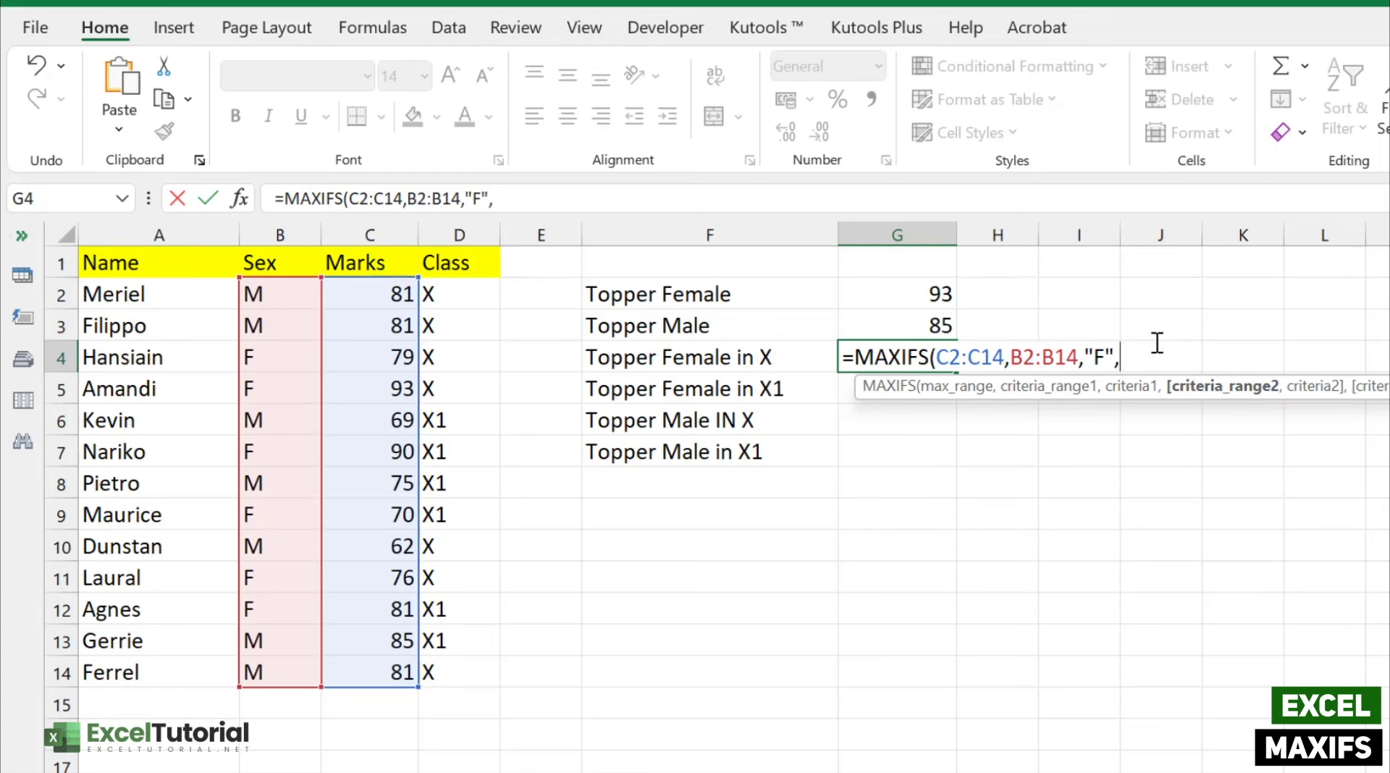
Complete the G4 formula with the class criterion D2:D14,"X", and select B5:D5 to check the result against the table
drag(464, 297, 441, 673)
text(,)
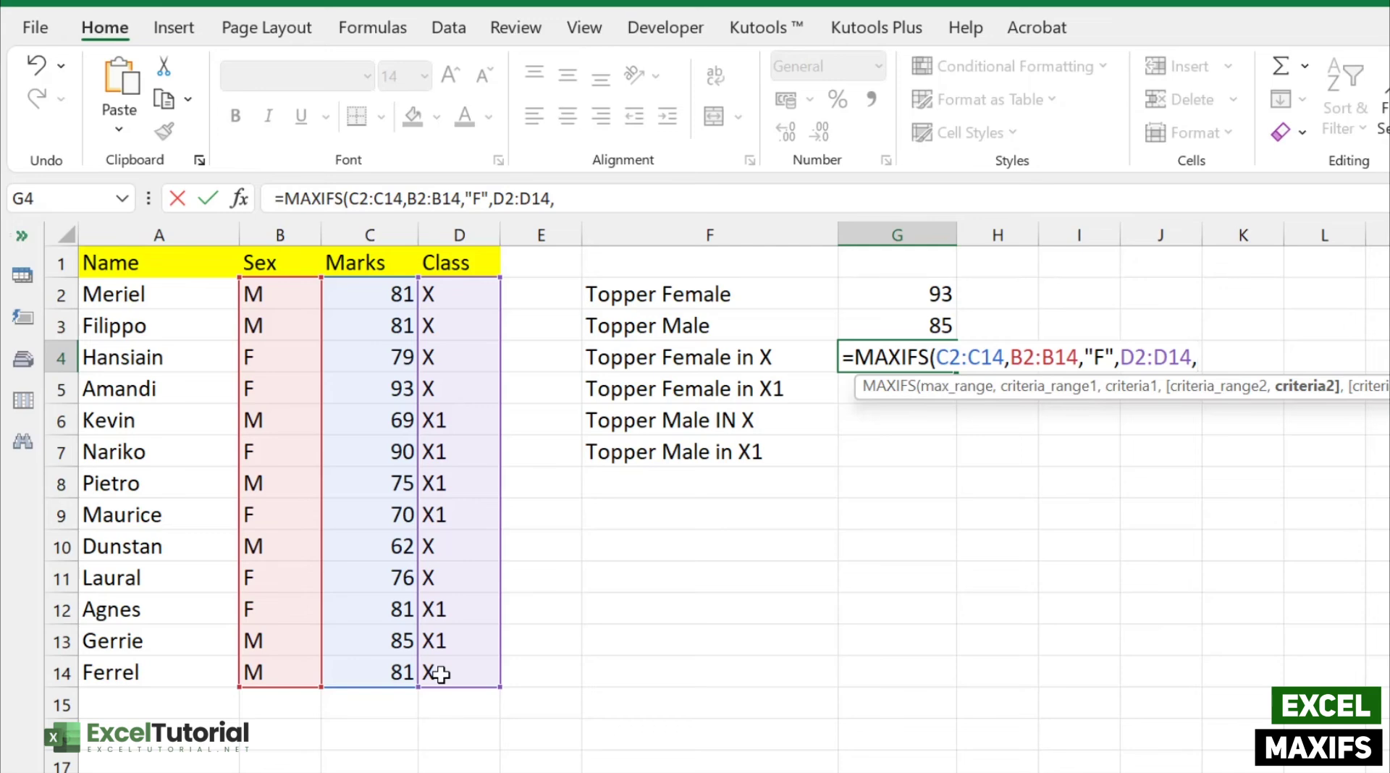
text("X')
text())
key(Return)
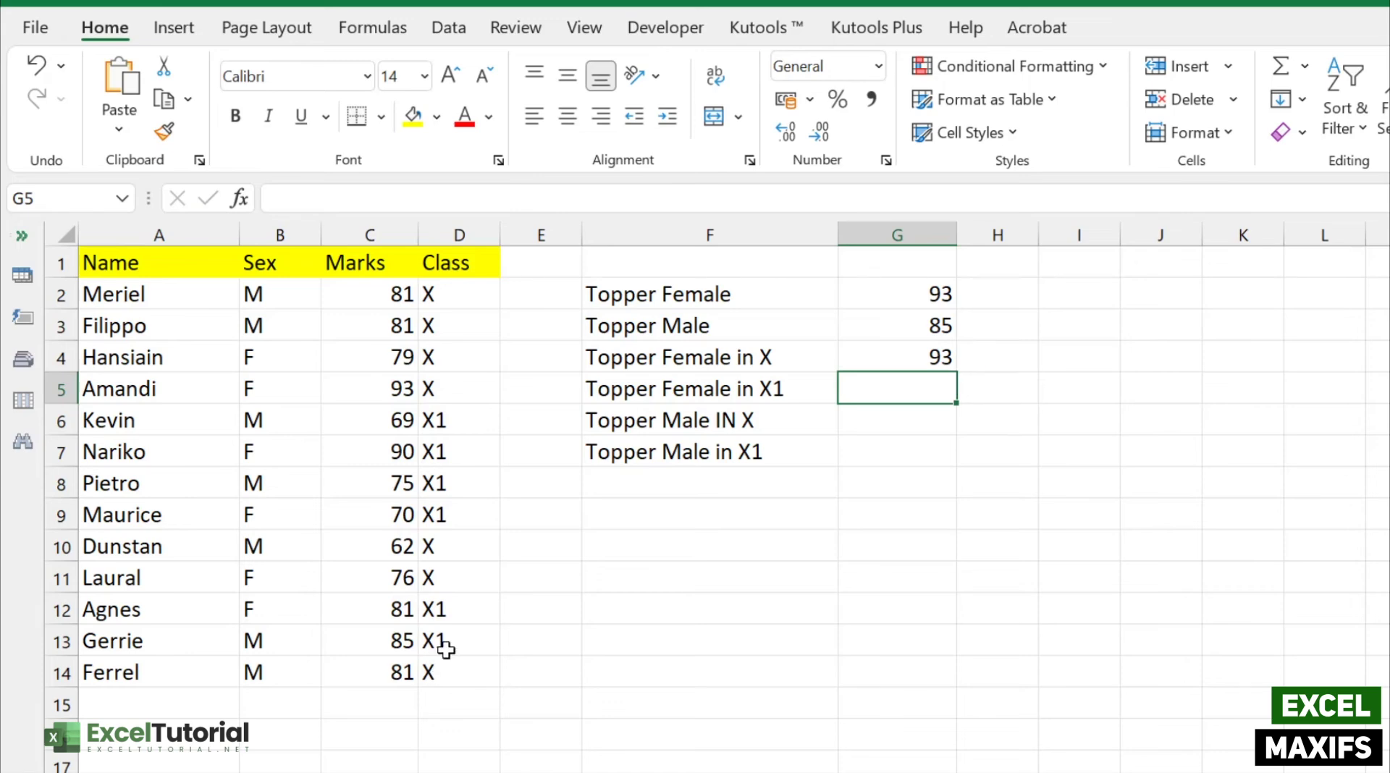
click(397, 389)
drag(435, 389, 254, 389)
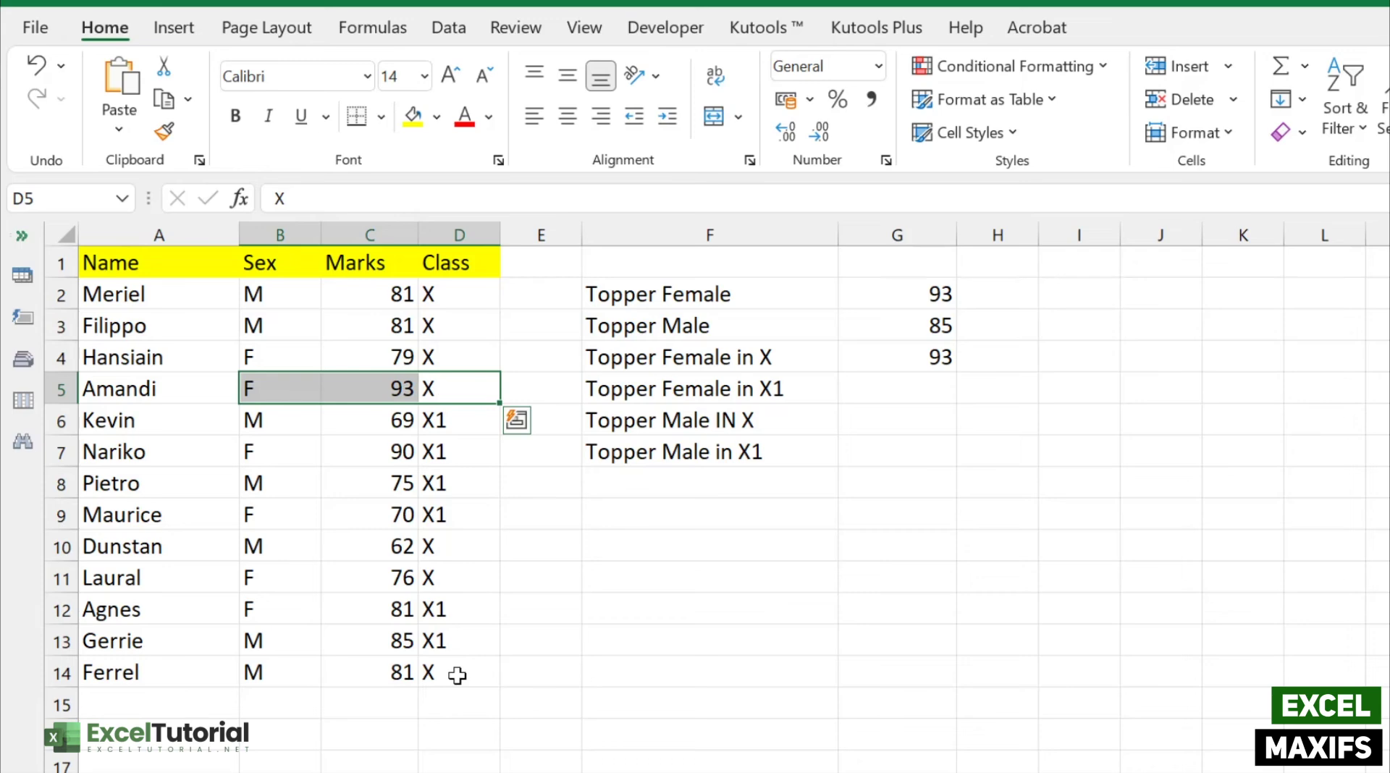
Copy the Topper Female in X formula text from G4 into G5 with its ranges C2:C14, B2:B14 and D2:D14 intact
double_click(942, 355)
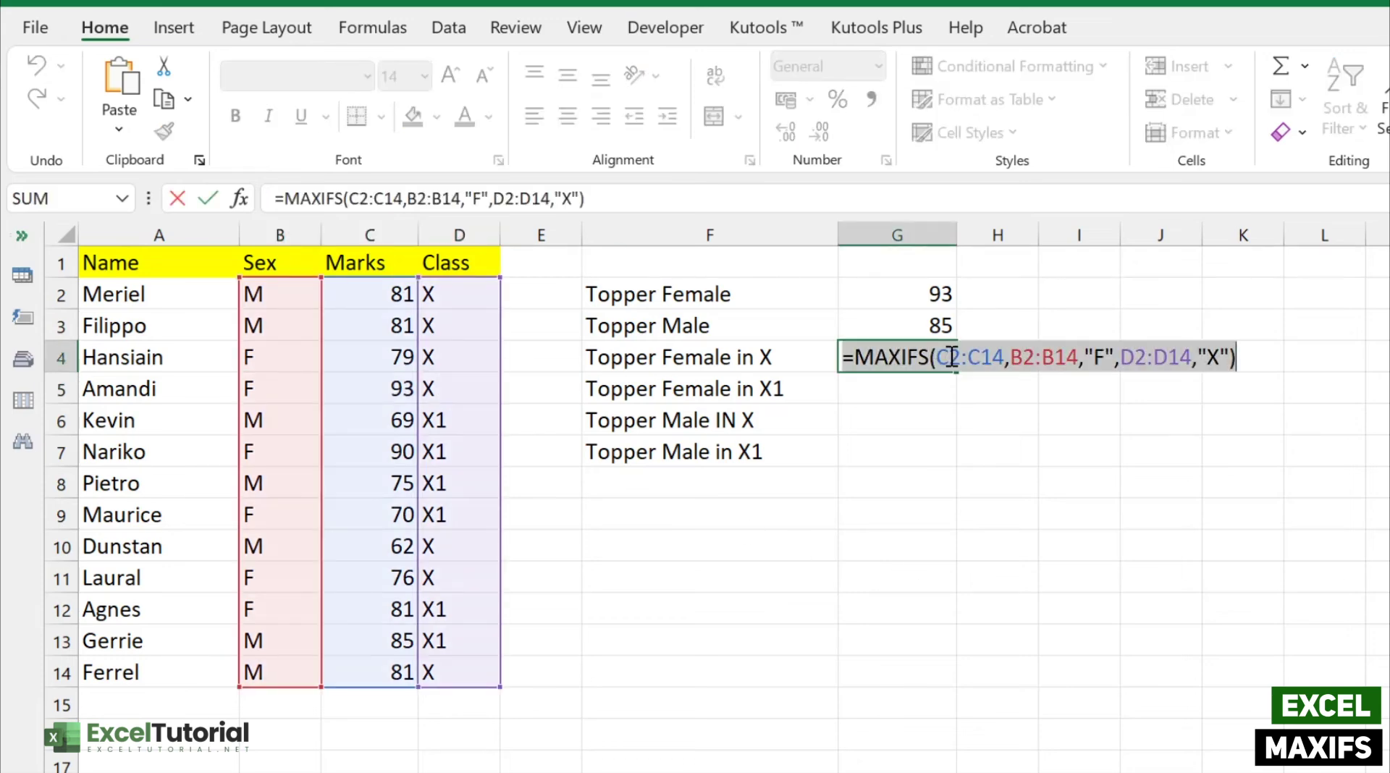
key(Return)
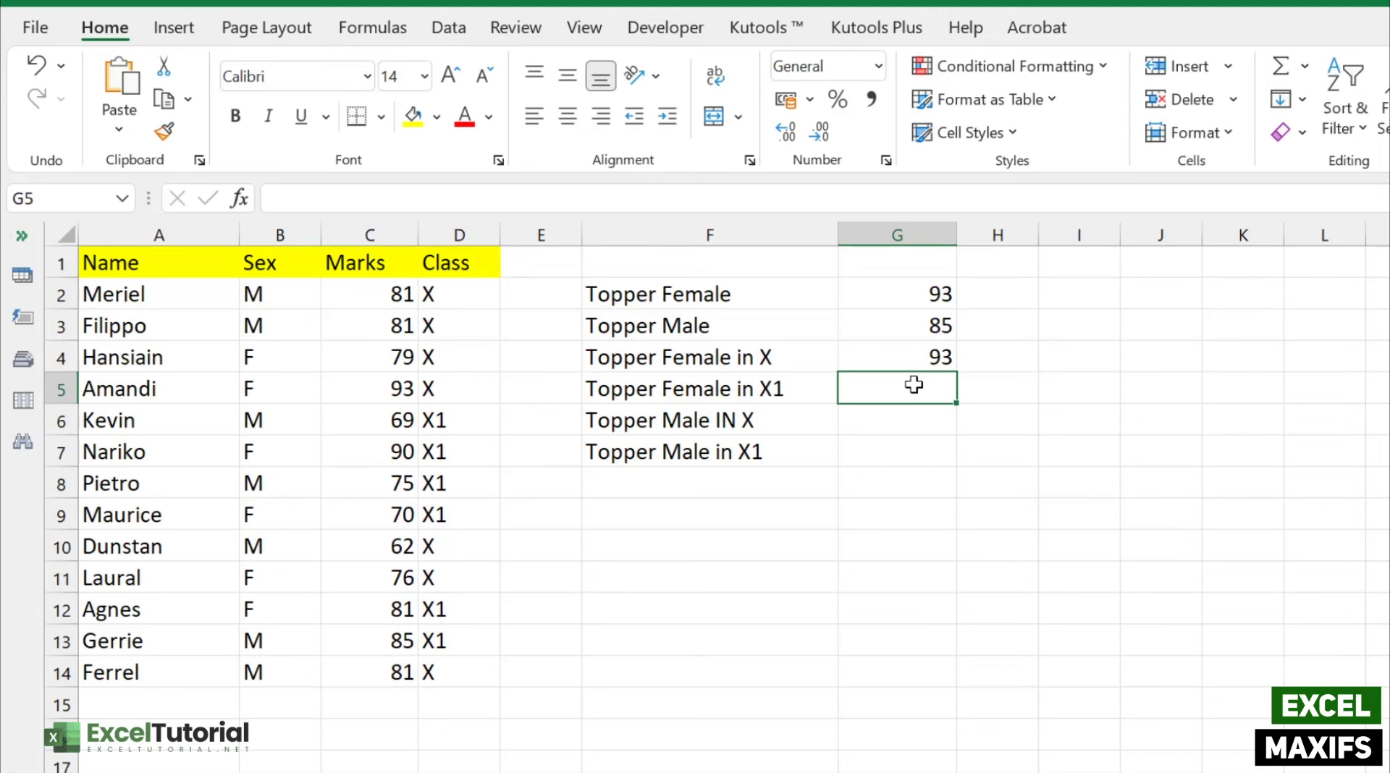
double_click(914, 384)
text(=MAXIFS(C2:C14,B2:B14,"F",D2:D14,"X"))
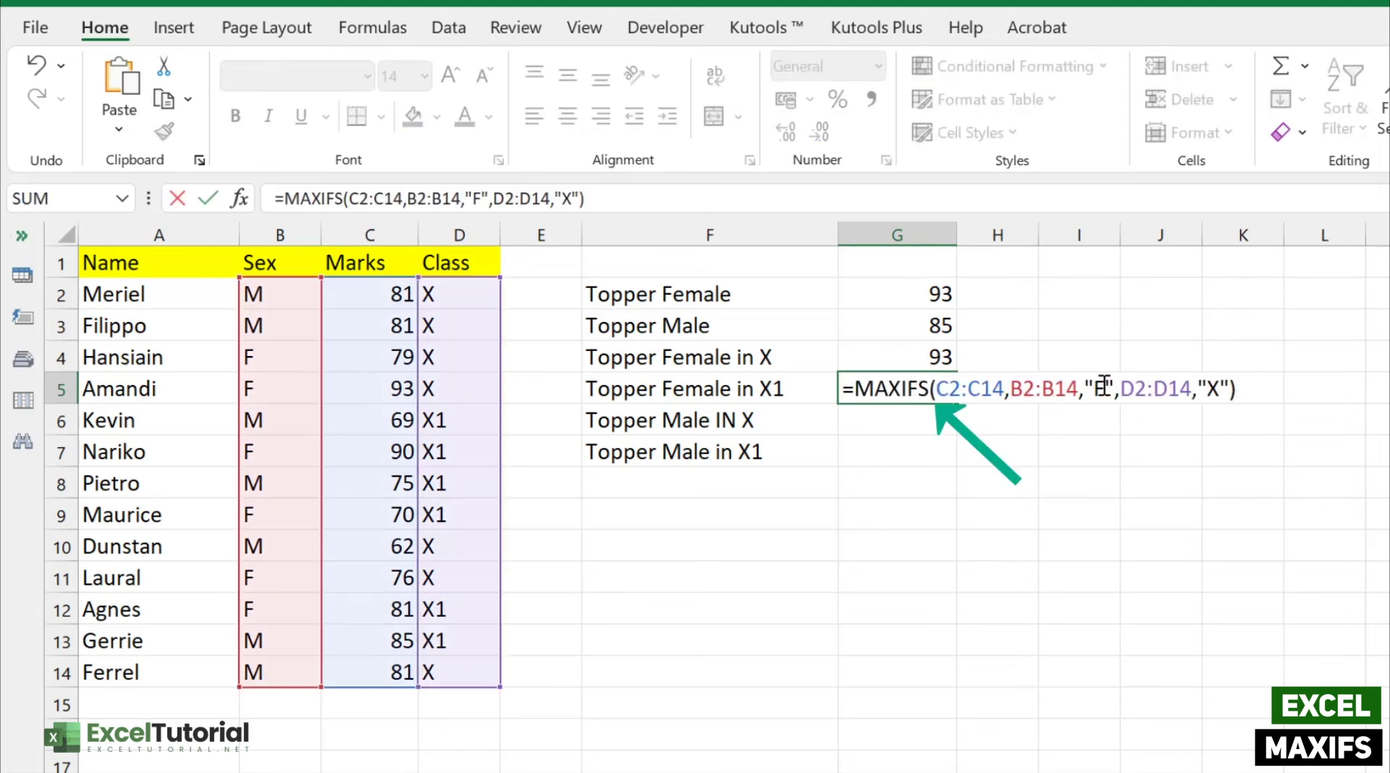
Change the class criterion in the G5 formula to "X1", commit it, and select B7:D7 to check the result against the table
click(1226, 389)
text(1)
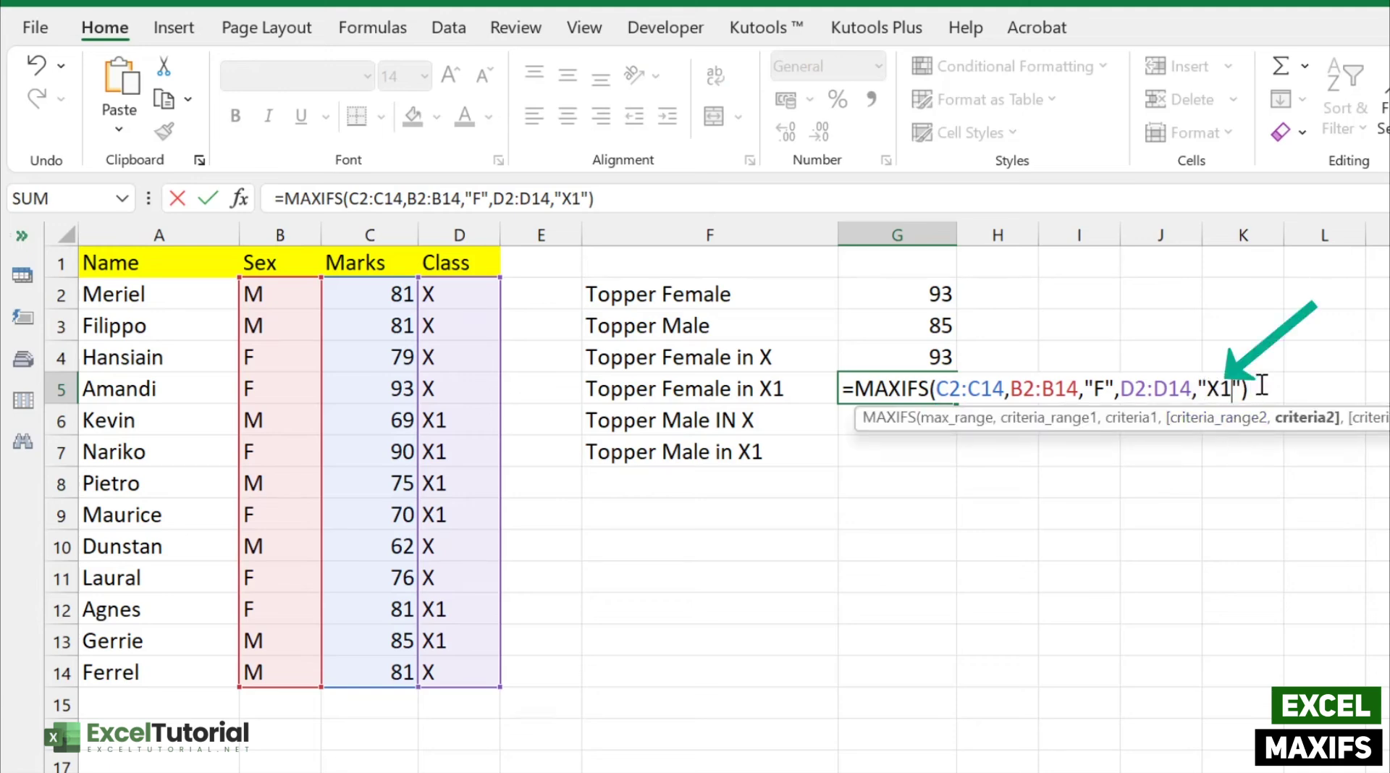
click(1262, 385)
key(Return)
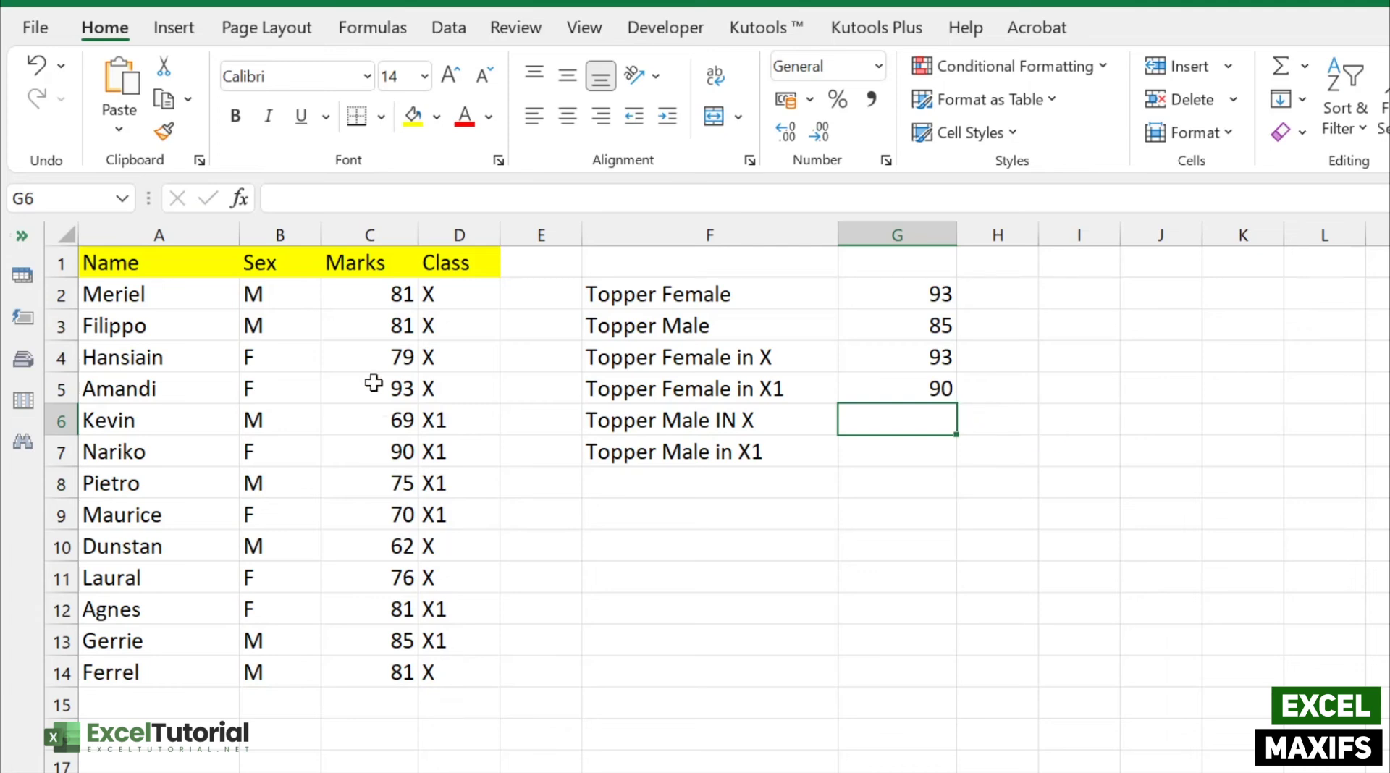
drag(288, 456, 454, 454)
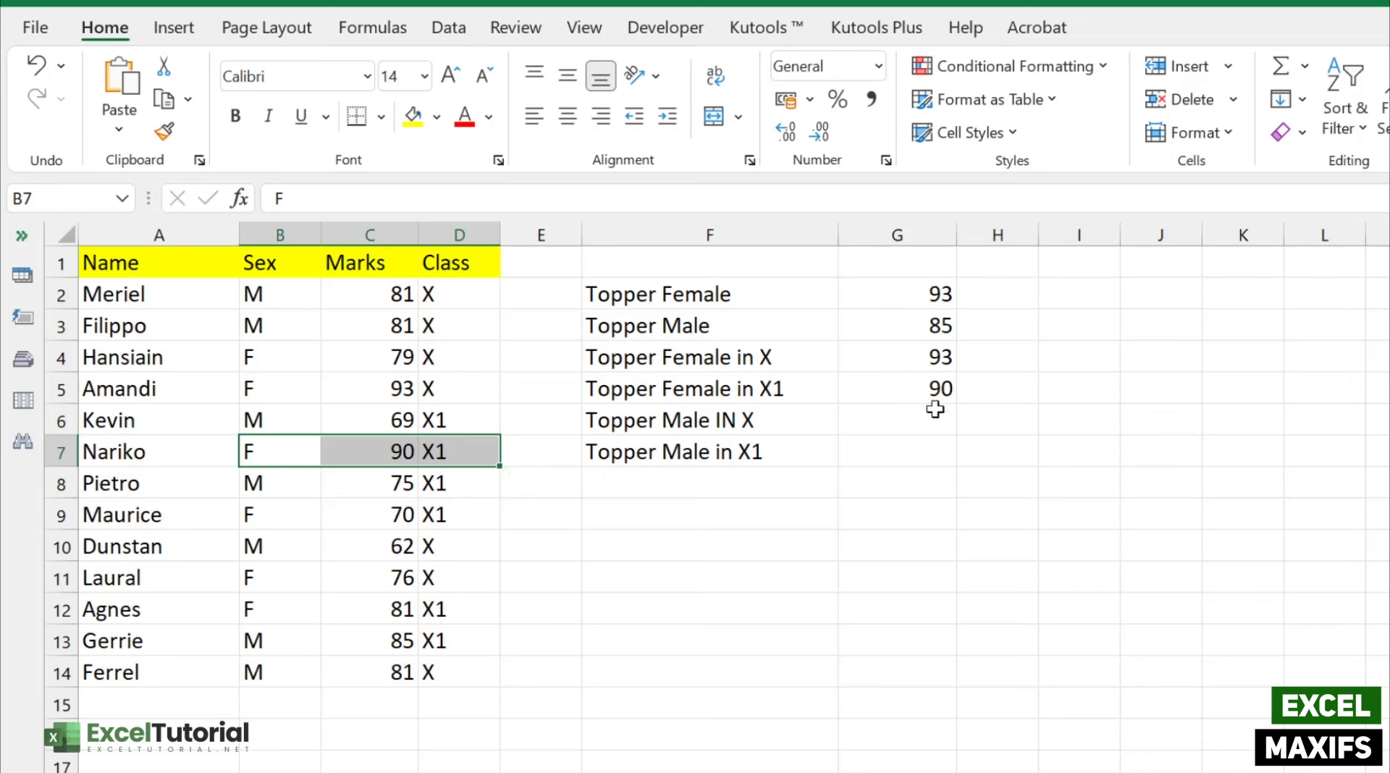
Copy the Topper Female in X formula text from G4 into G6 for Topper Male IN X, keeping the same ranges
click(898, 420)
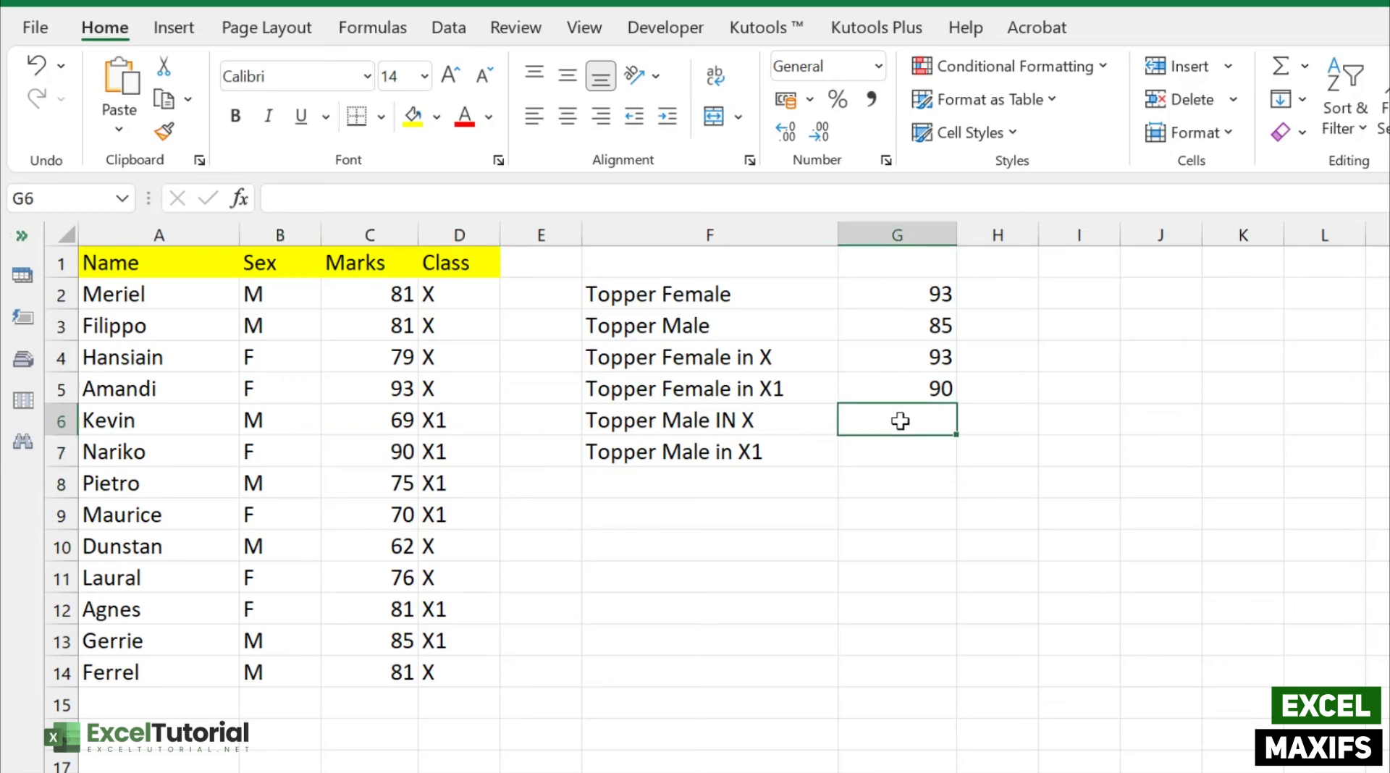
double_click(927, 357)
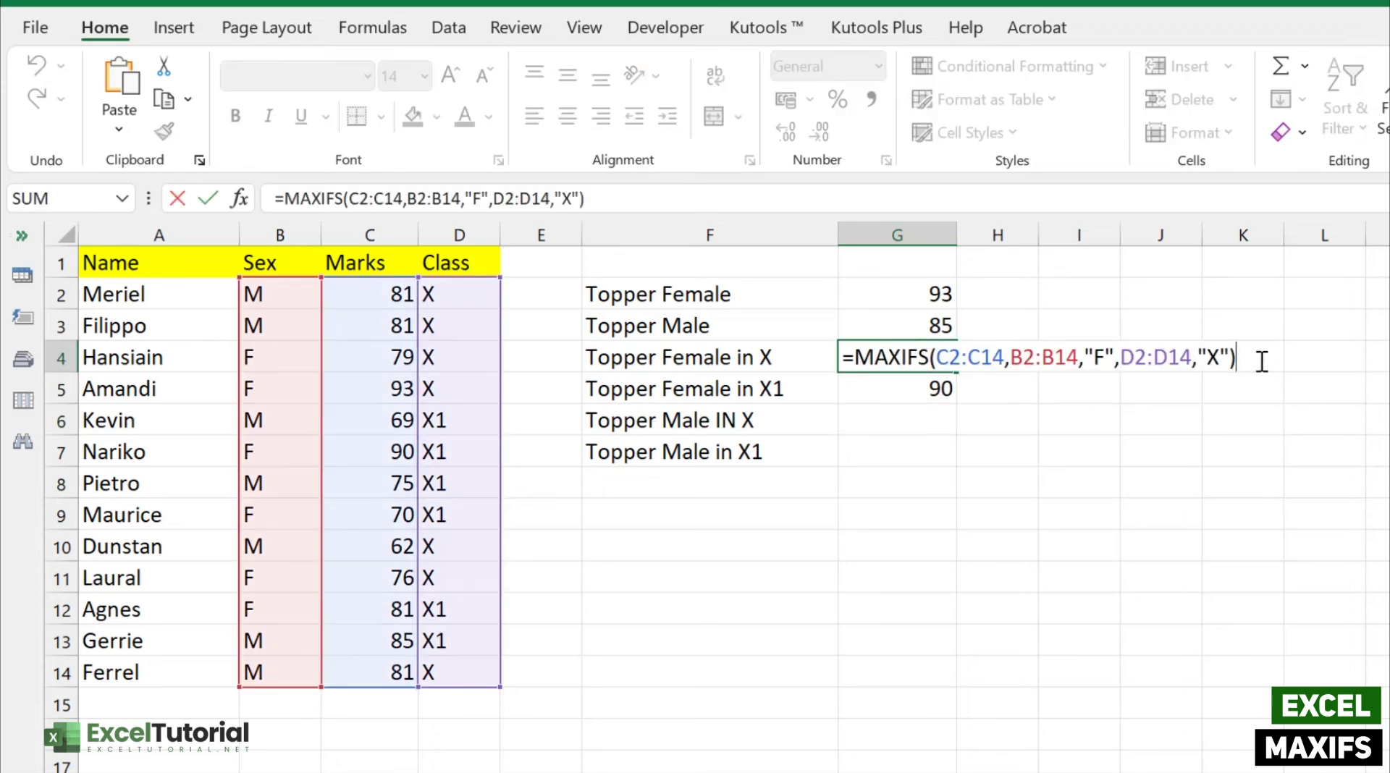
key(Return)
double_click(900, 420)
text(=MAXIFS(C2:C14,B2:B14,"F",D2:D14,"X"))
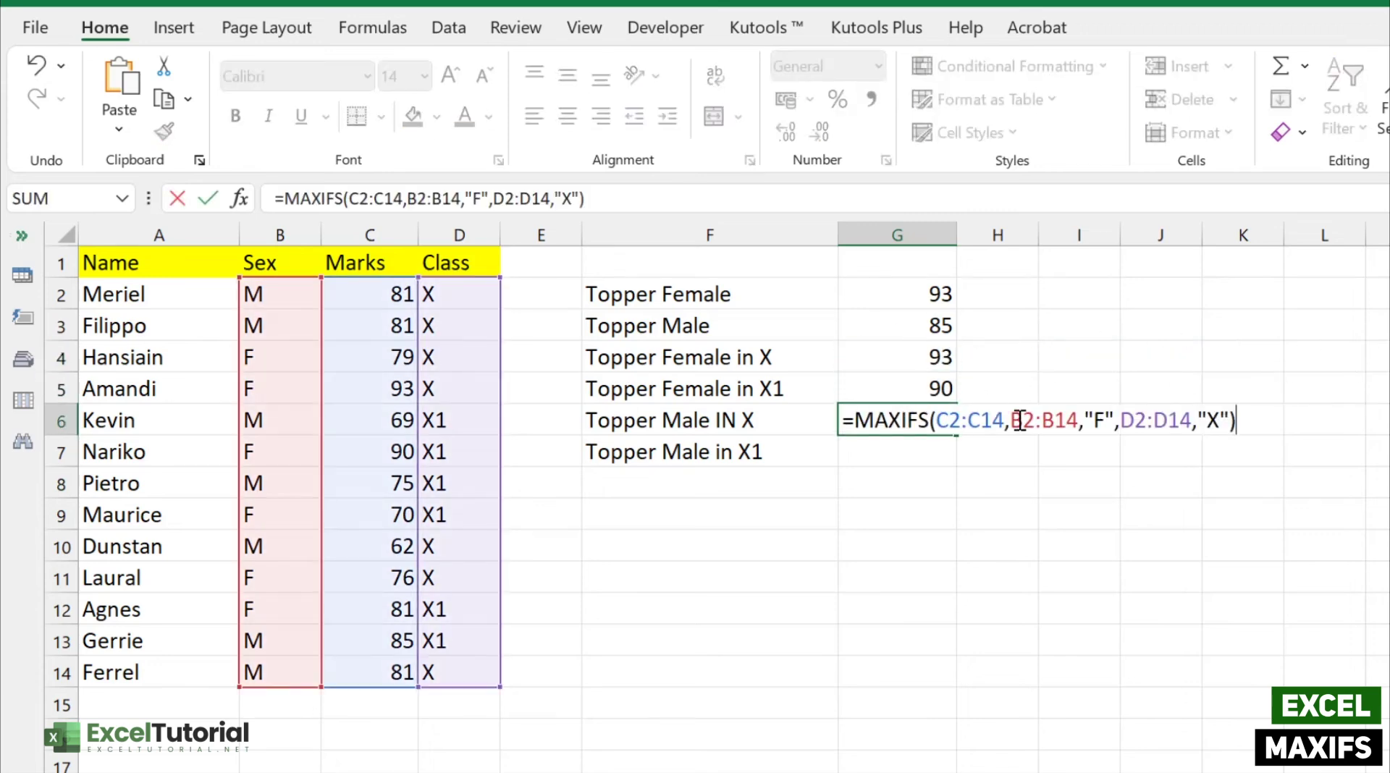
Change the sex criterion in the G6 formula to "M", commit it, and select B14:D14 to check the result against the table
double_click(1098, 420)
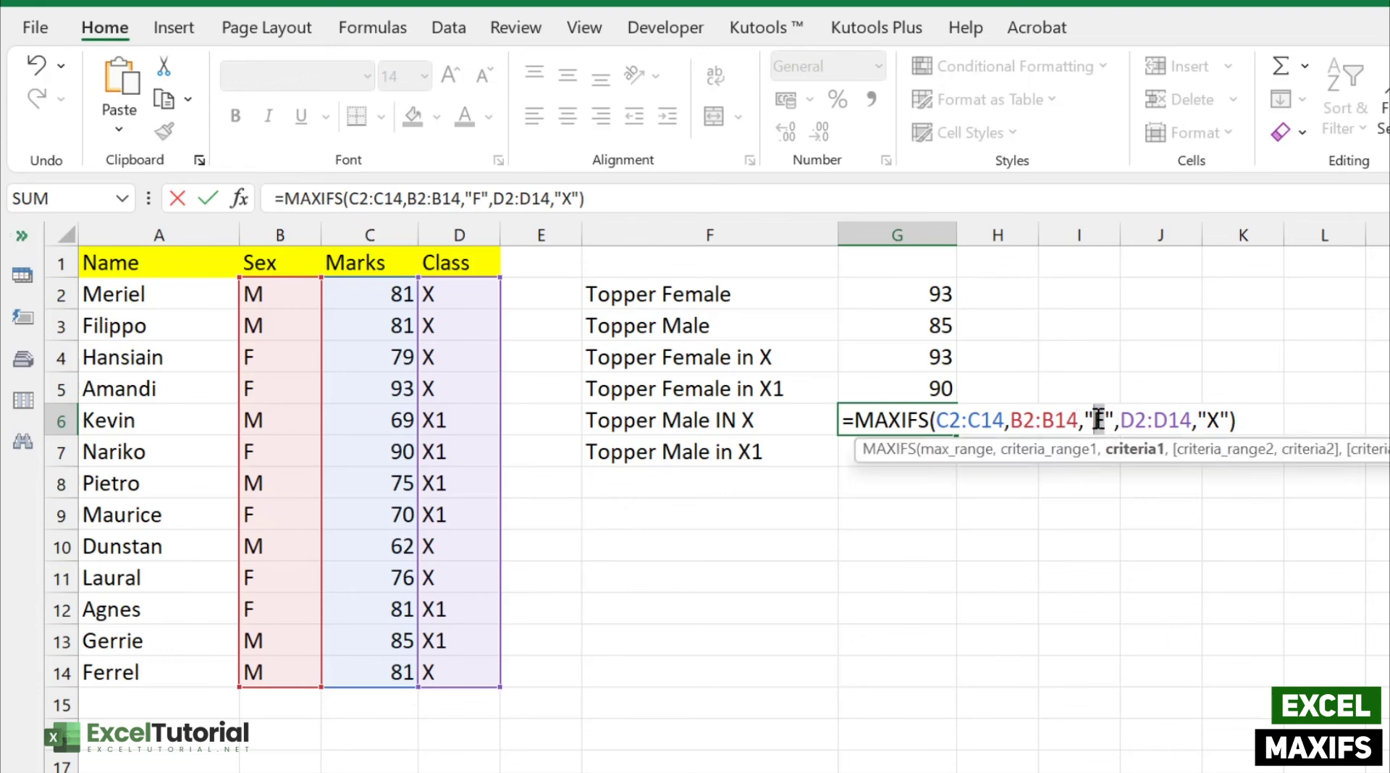
text(m)
key(BackSpace)
text(M)
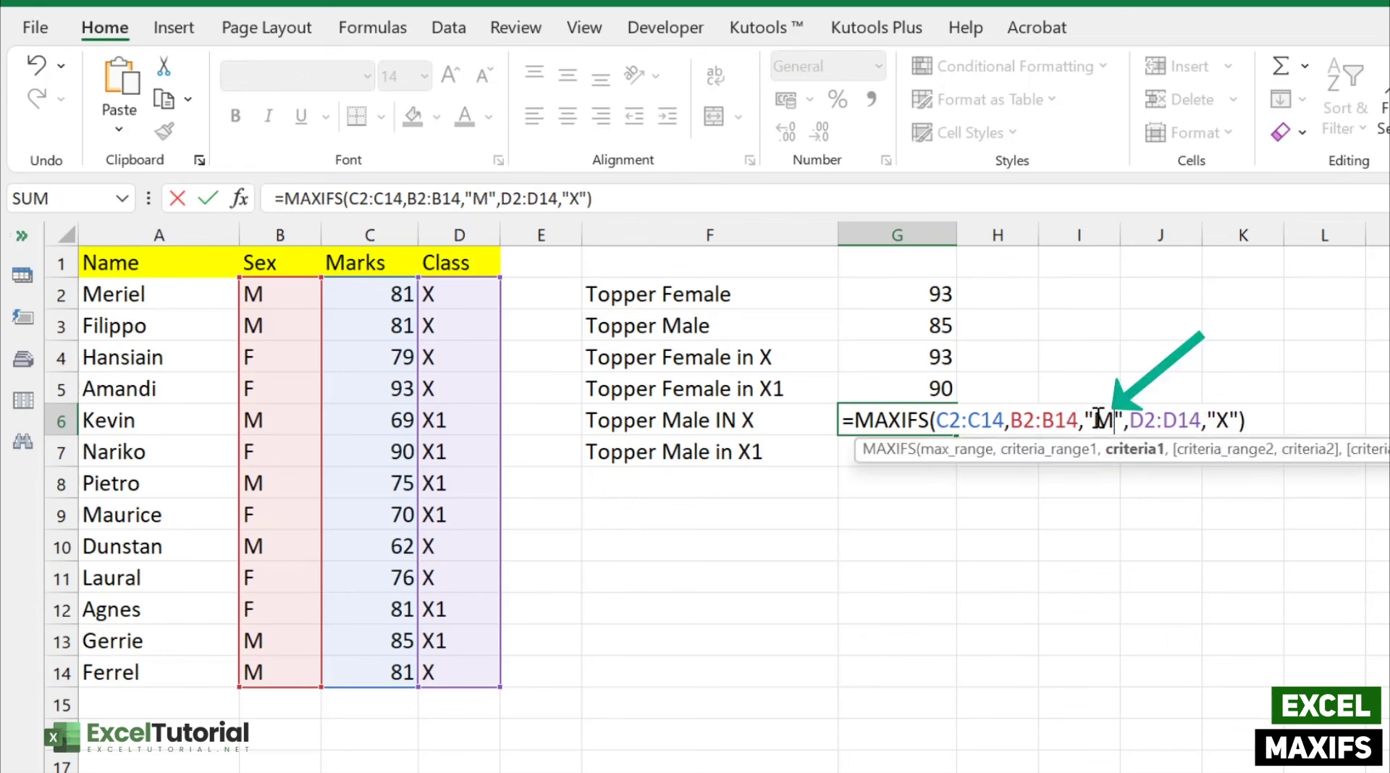
click(1258, 422)
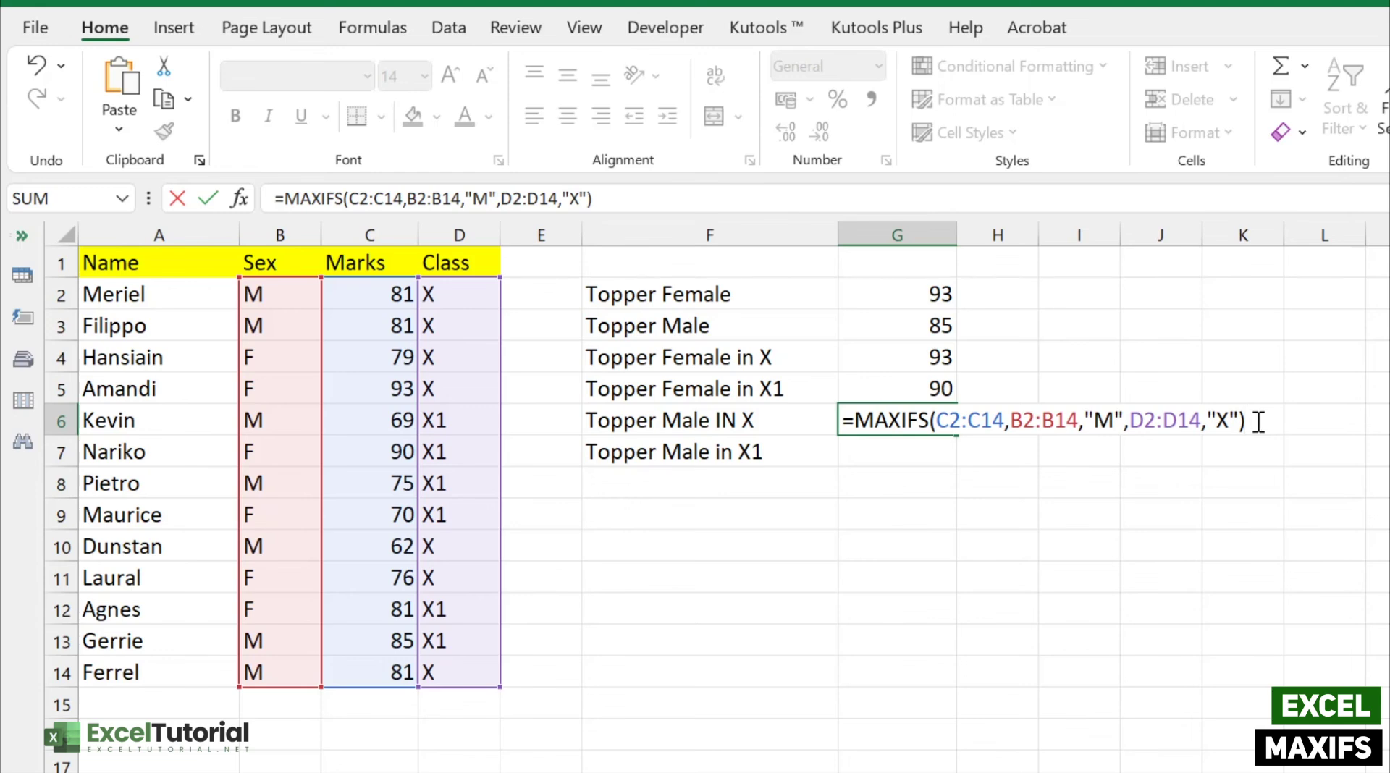
key(Return)
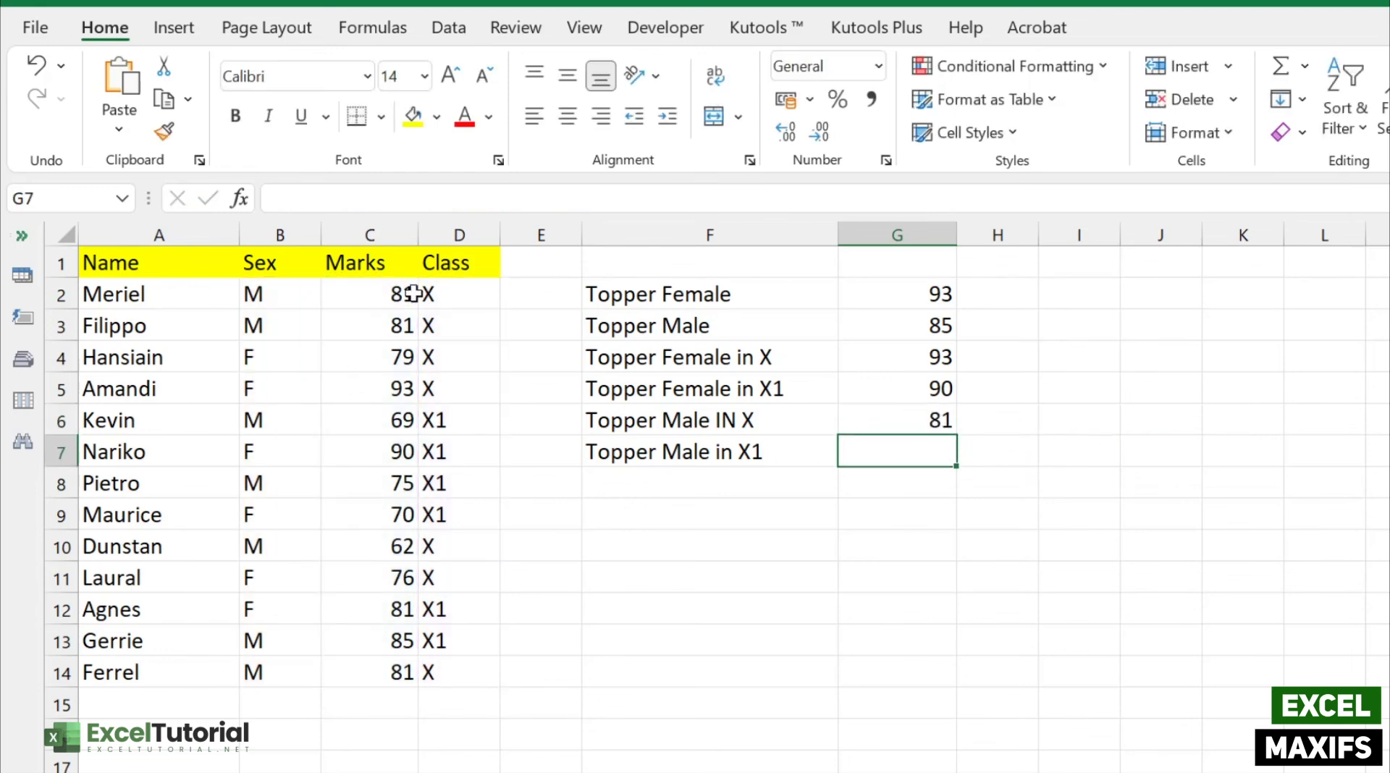
drag(437, 674, 260, 668)
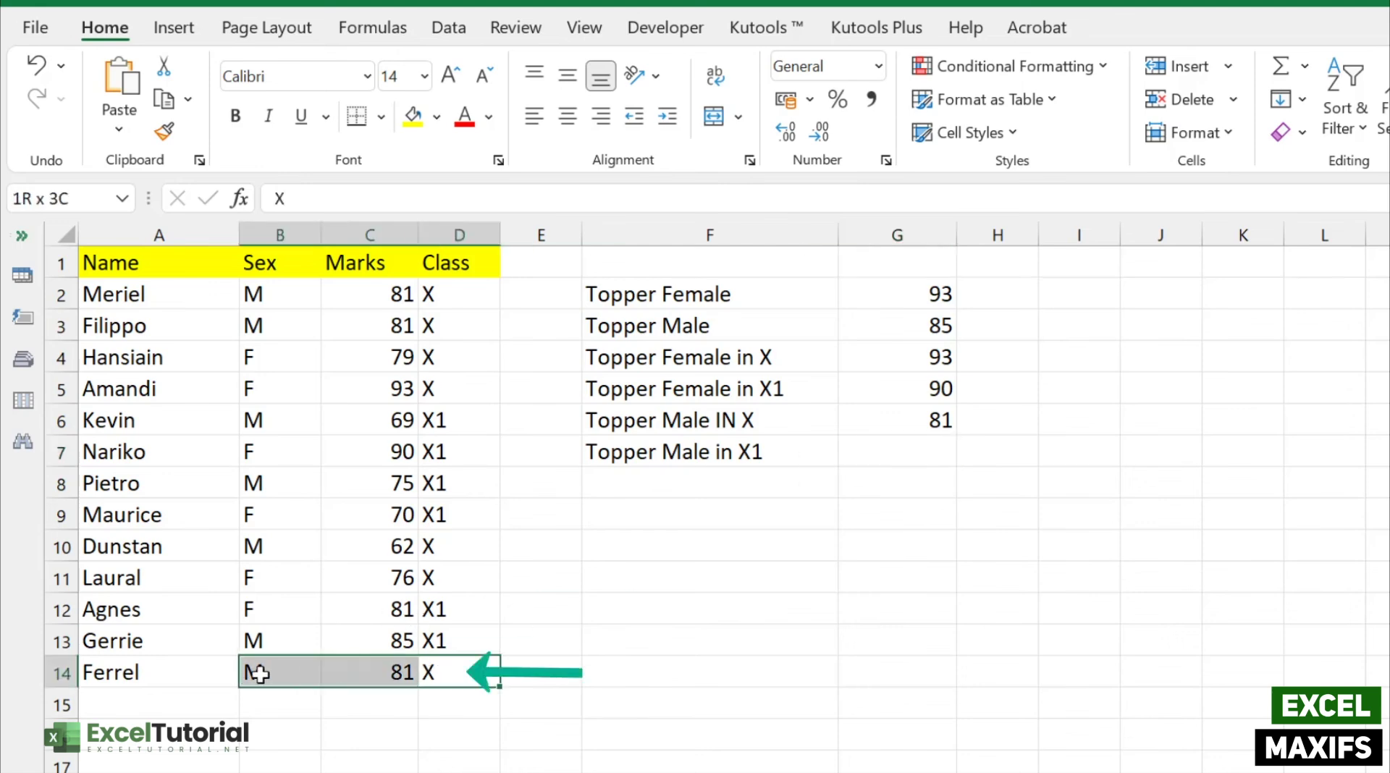
Copy the Topper Female in X1 formula text from G5 into G7 for Topper Male in X1, keeping the same ranges
click(932, 422)
double_click(932, 421)
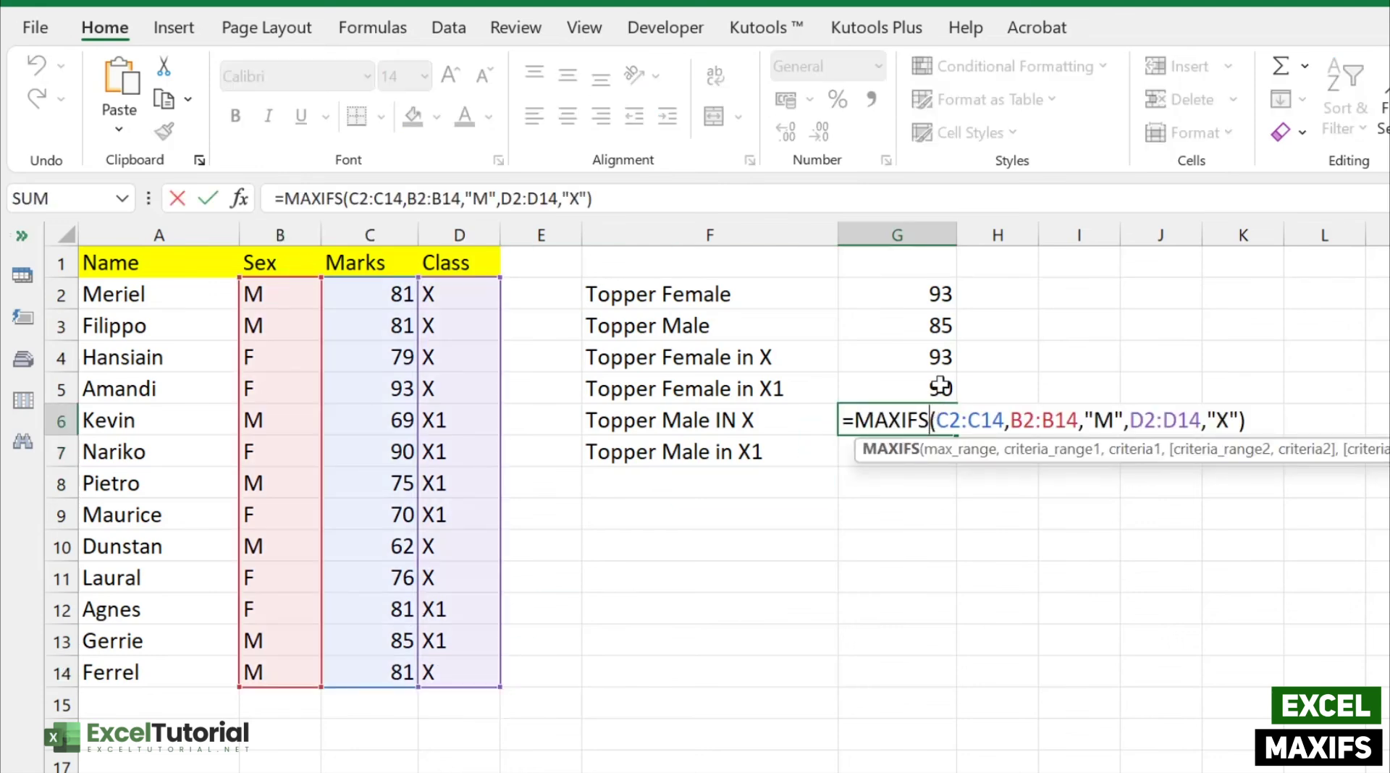
double_click(928, 388)
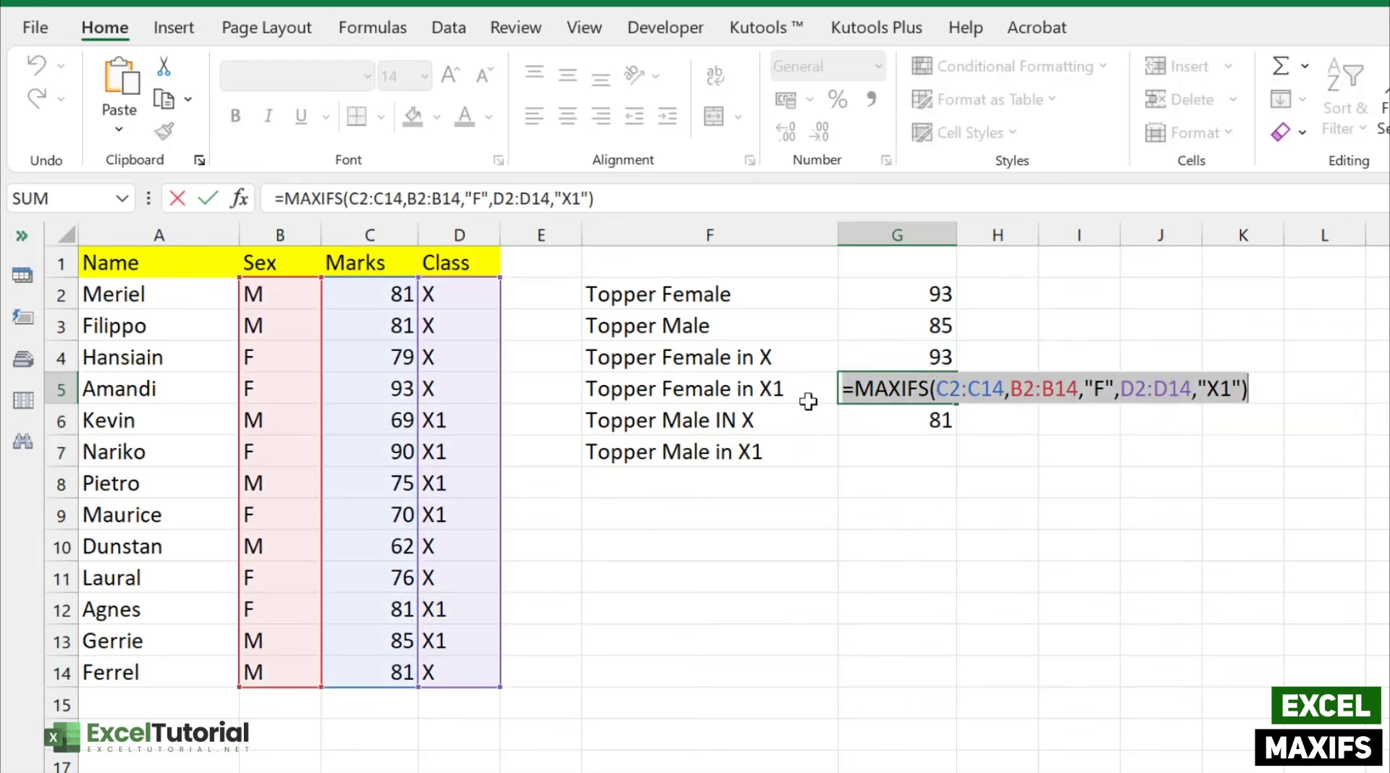
click(883, 457)
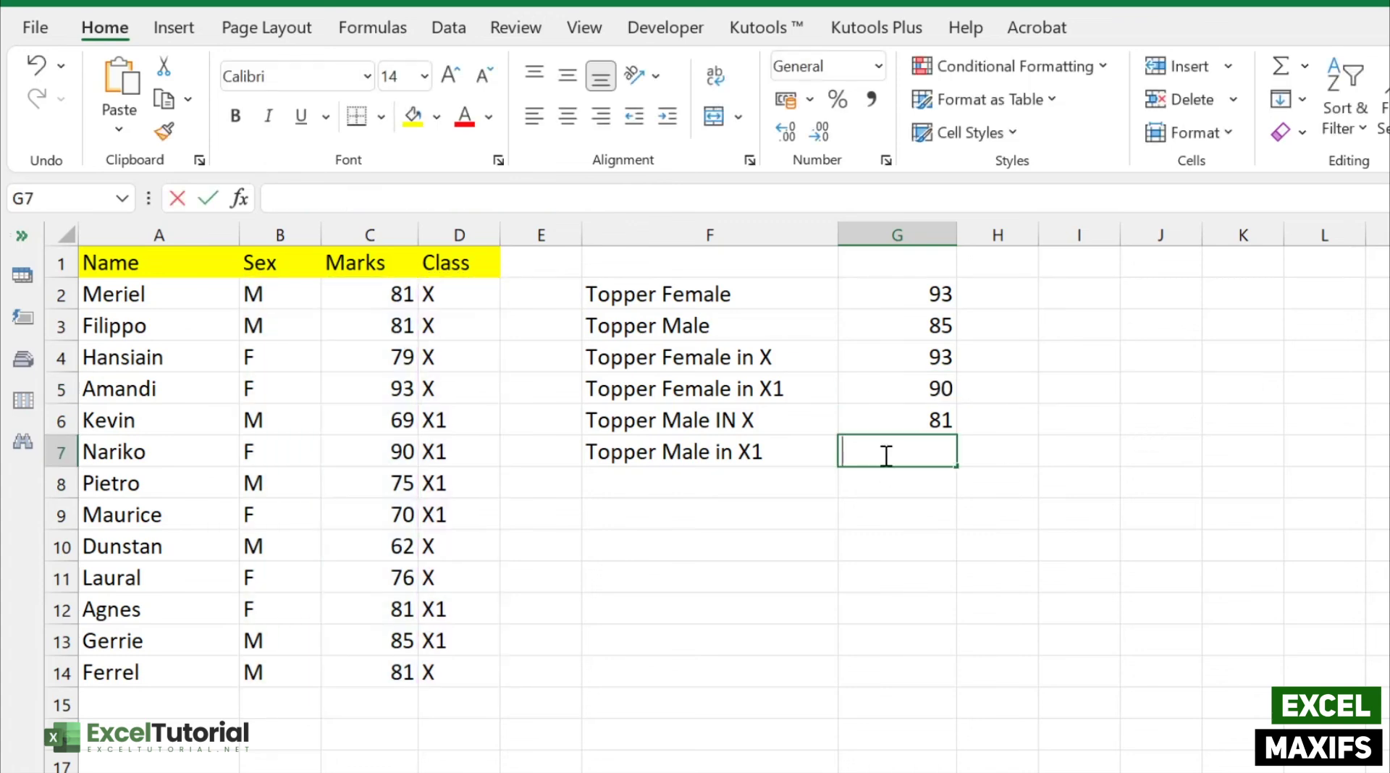
double_click(883, 458)
text(=MAXIFS(C2:C14,B2:B14,"F",D2:D14,"X1"))
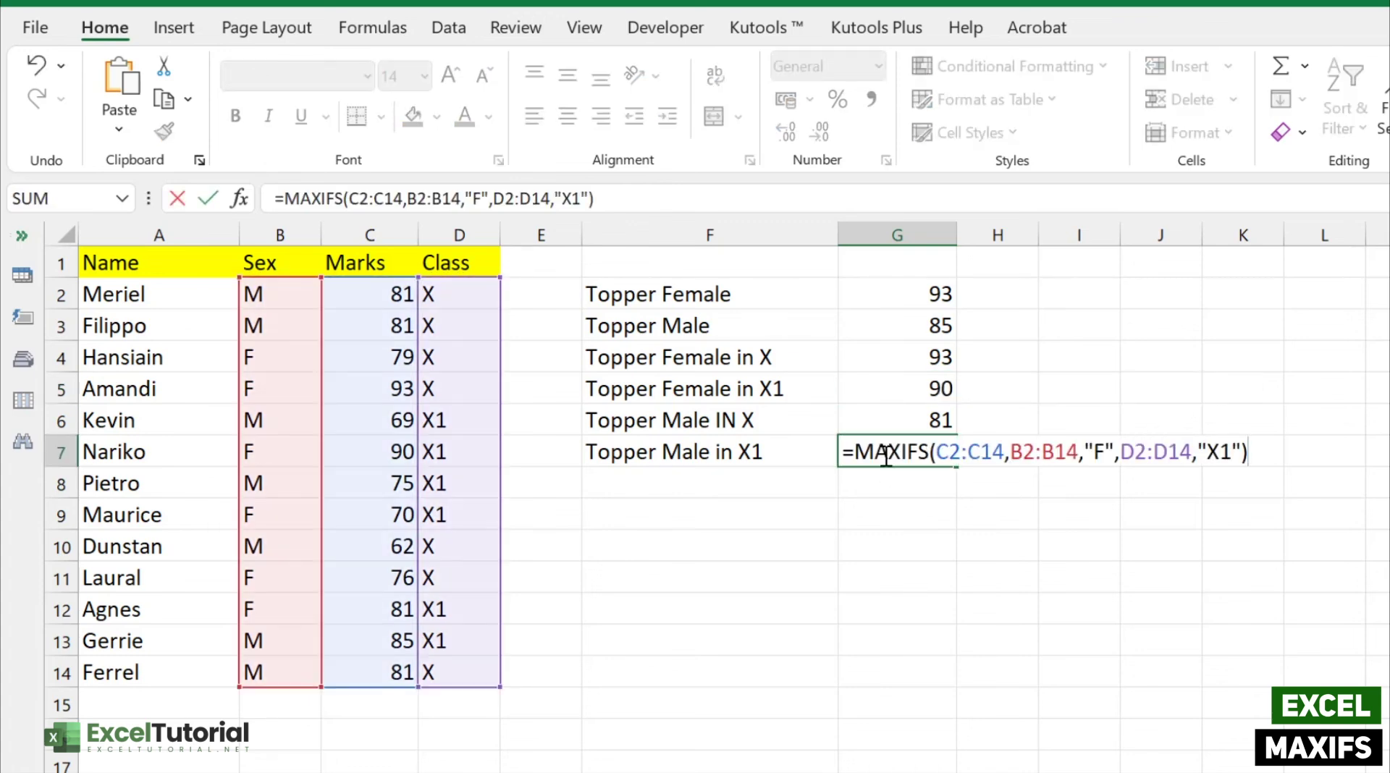
Change the sex criterion in the G7 formula to "M" and commit the formula
double_click(1102, 451)
text(M)
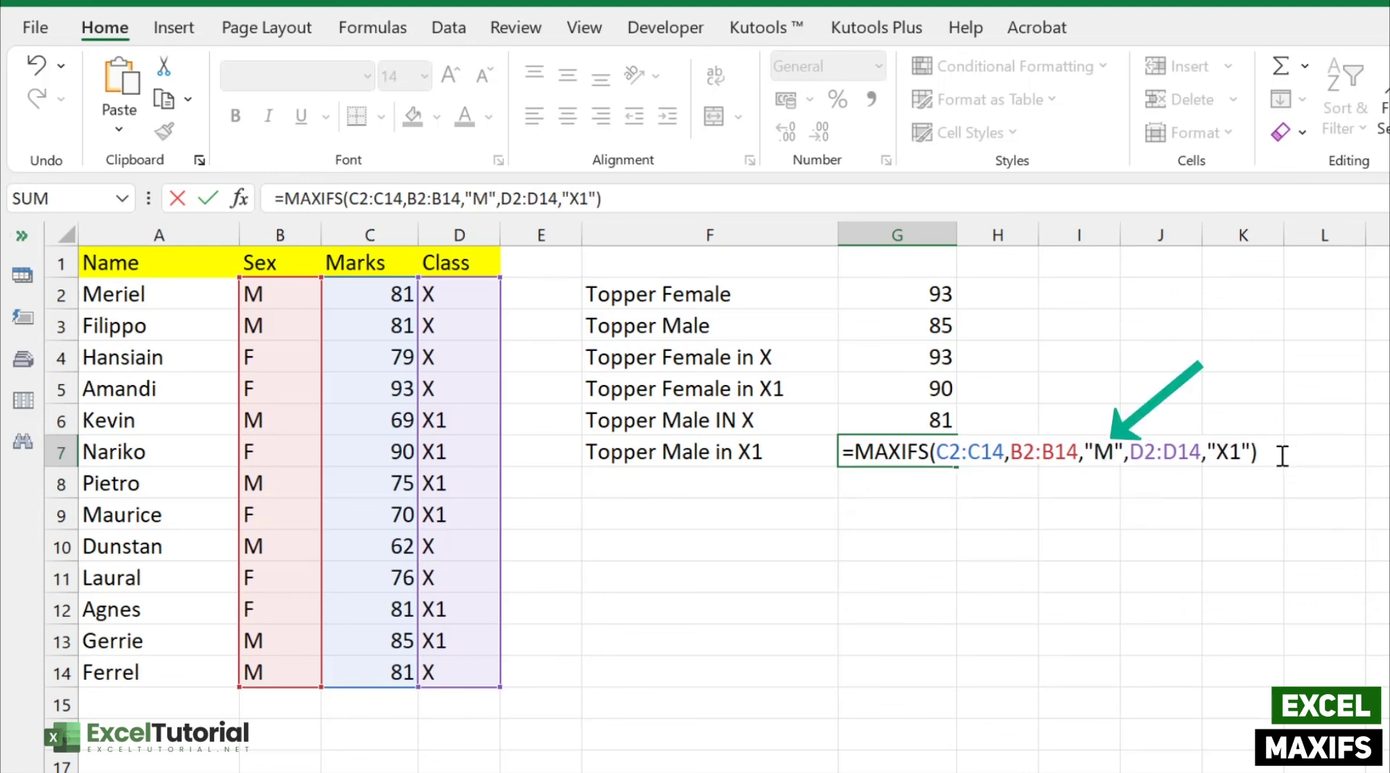
key(Return)
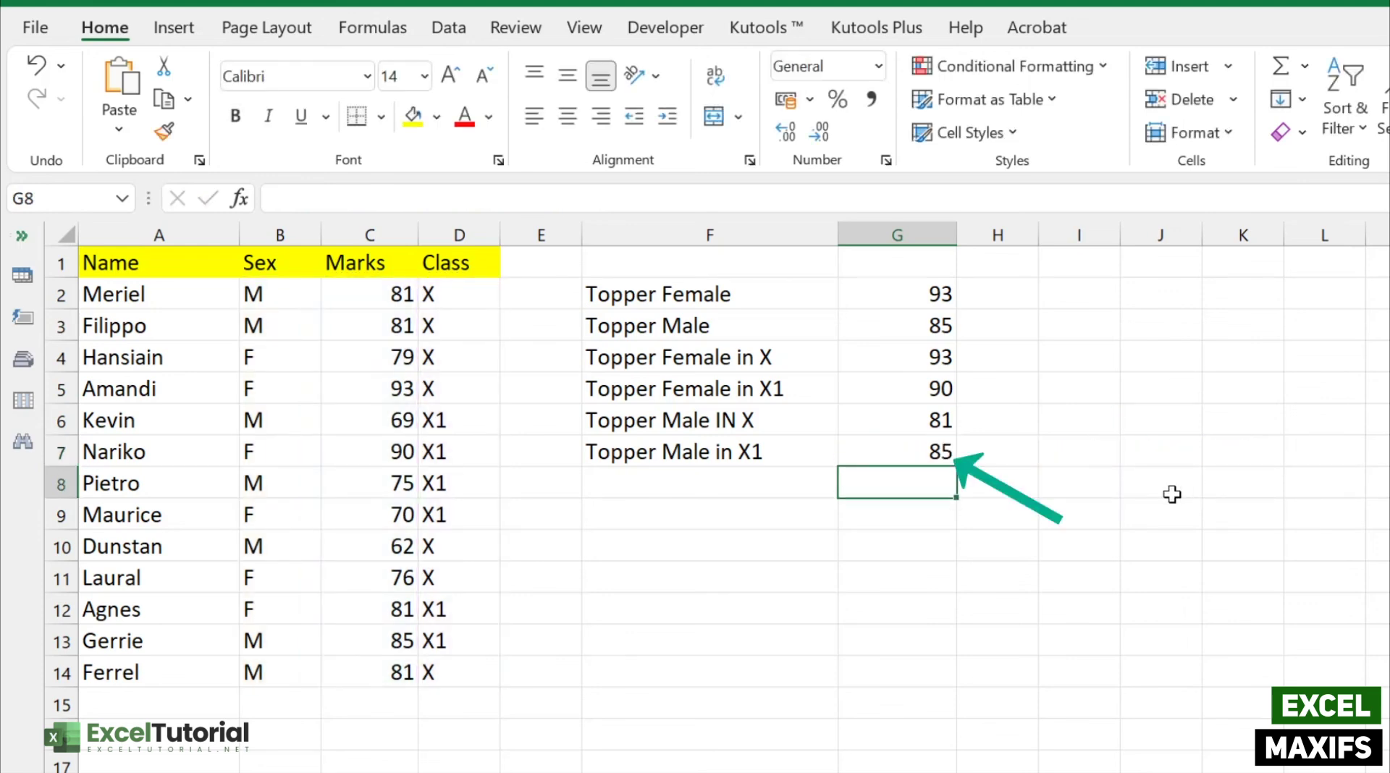